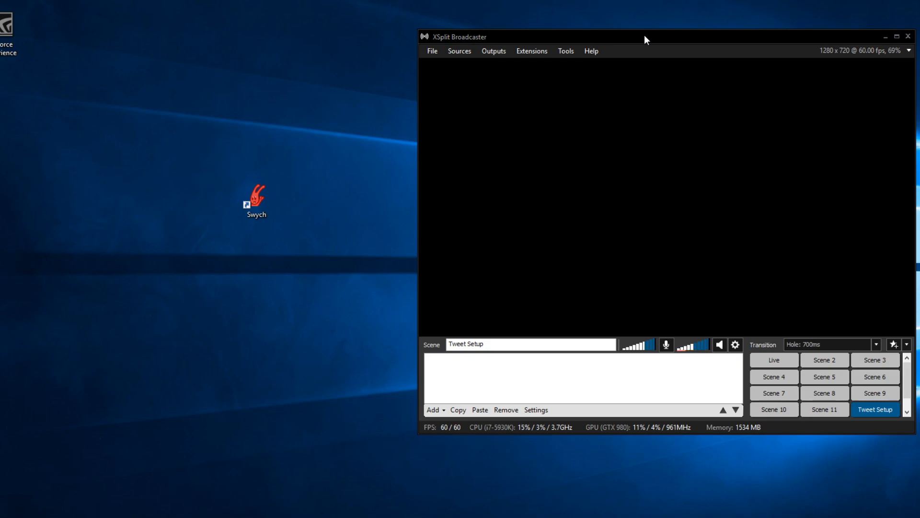
drag(247, 207, 274, 212)
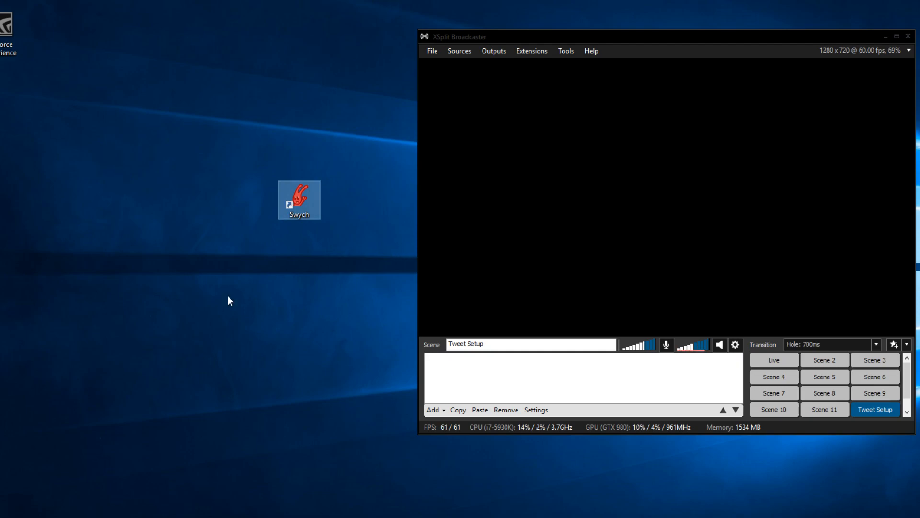
drag(720, 40, 705, 44)
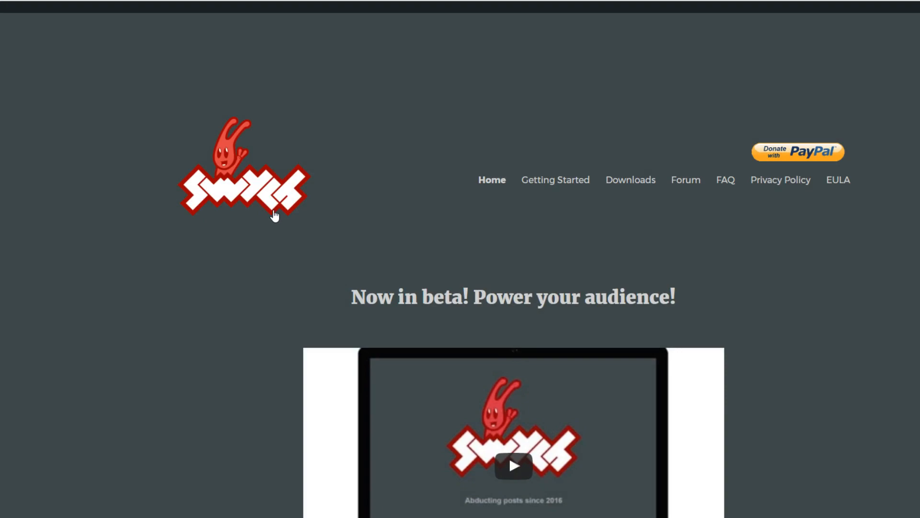
Look through the Swych website's home page and its Downloads page
scroll(412, 271, down, 1)
scroll(415, 275, down, 2)
scroll(422, 275, up, 4)
scroll(506, 225, down, 8)
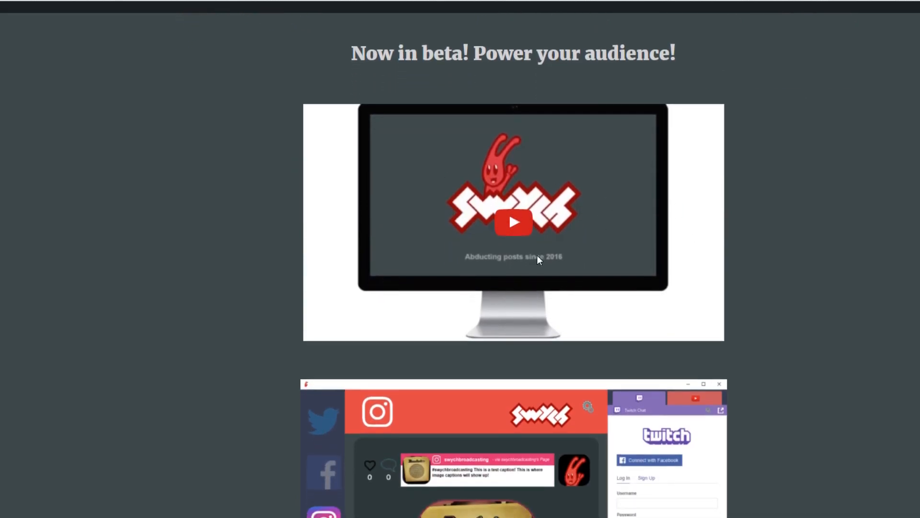
scroll(619, 383, down, 6)
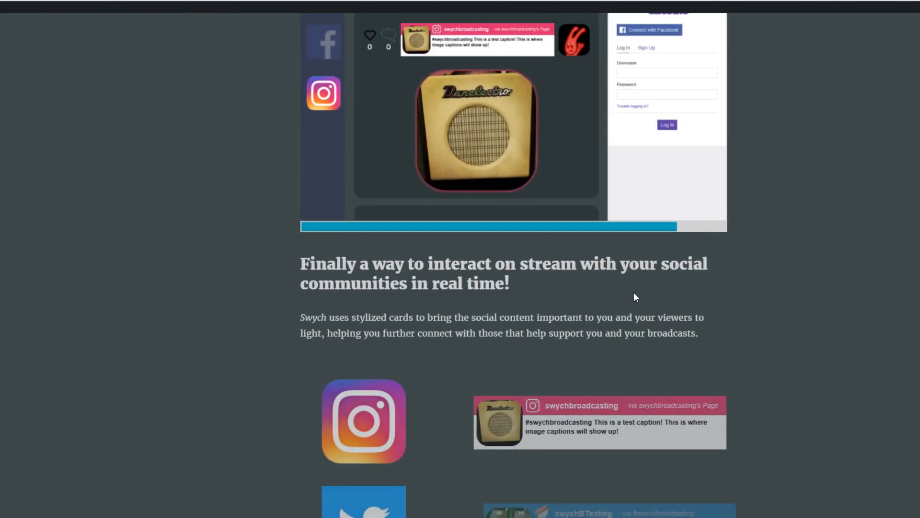
scroll(637, 293, up, 8)
scroll(669, 293, up, 6)
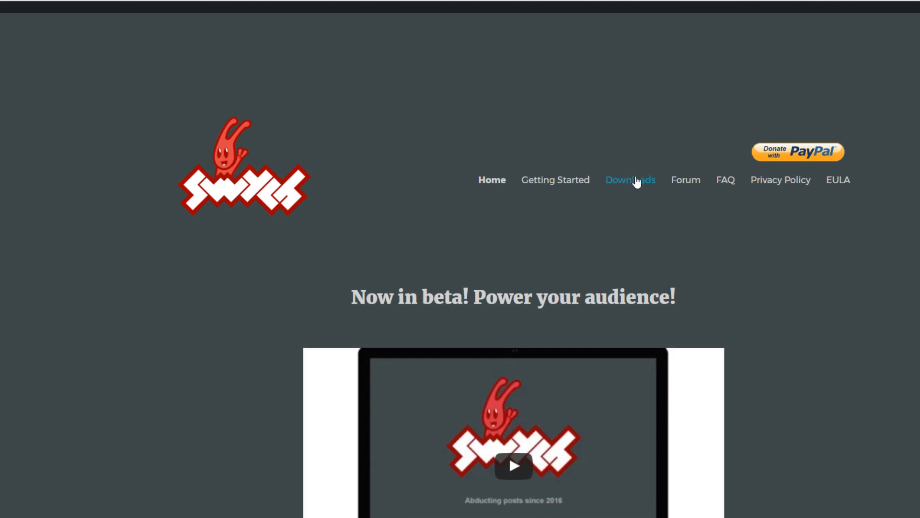
click(636, 180)
scroll(336, 286, down, 3)
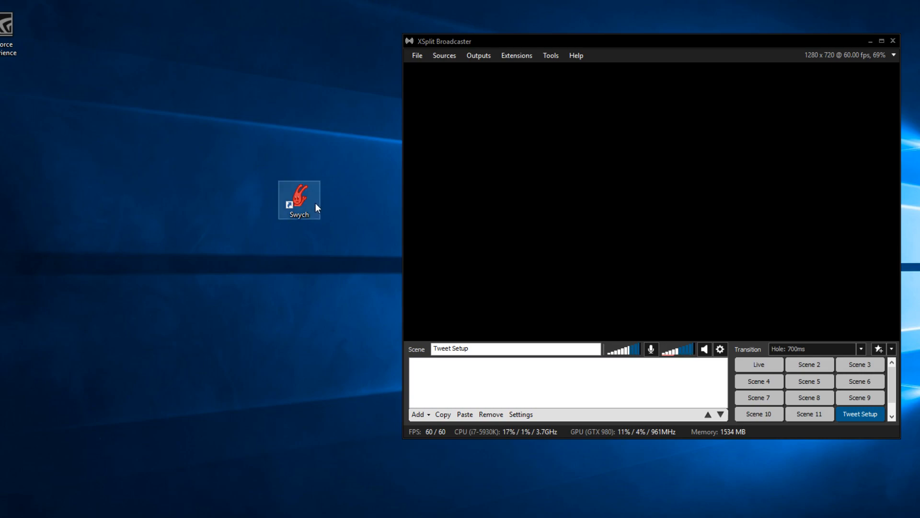
Launch Swych from the desktop and spread out its main window, Interactions Window and Swych Alert Window
double_click(309, 204)
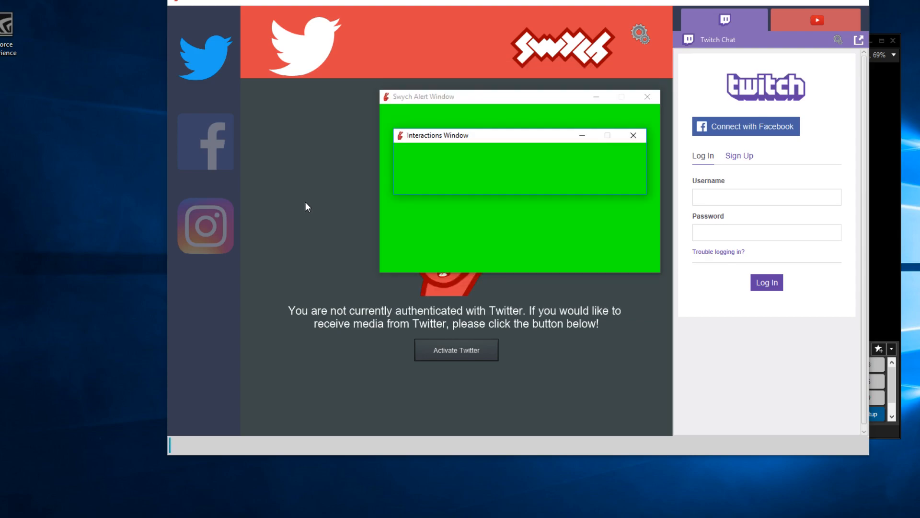
drag(491, 137, 85, 111)
drag(440, 98, 73, 180)
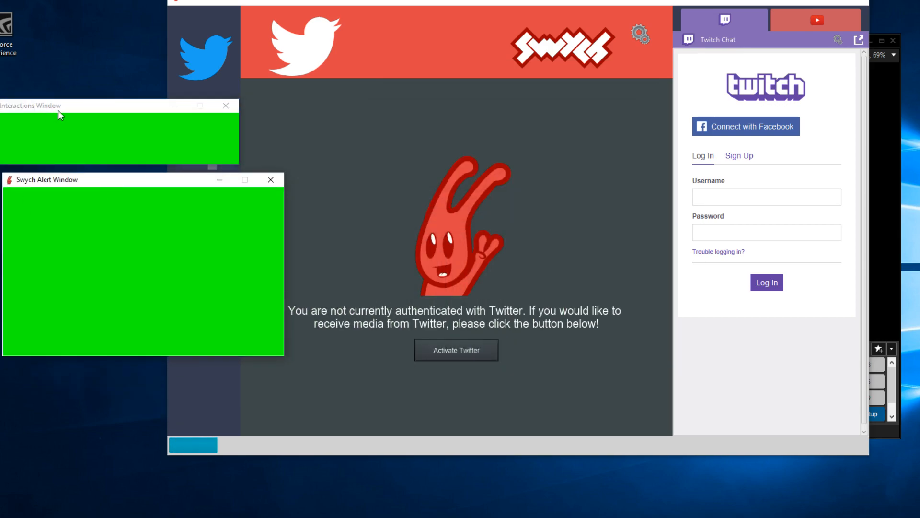
drag(70, 107, 123, 111)
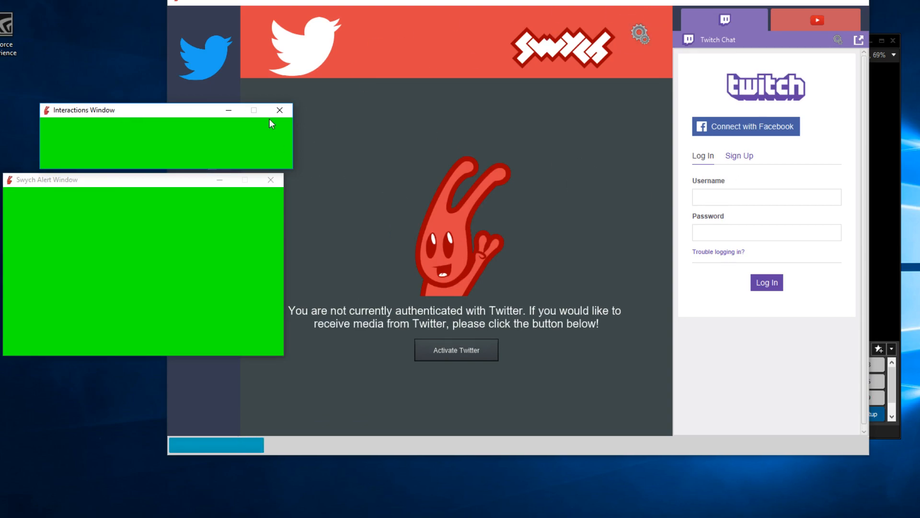
drag(142, 117, 135, 101)
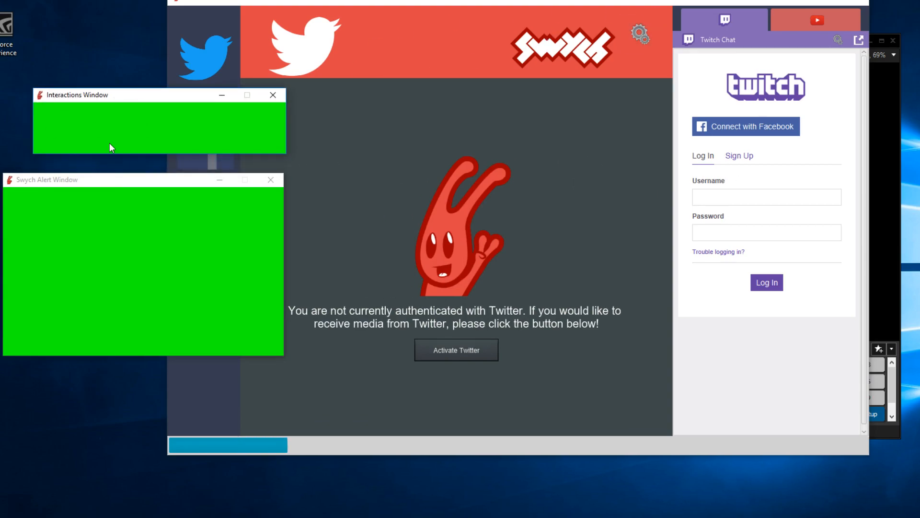
drag(146, 181, 177, 183)
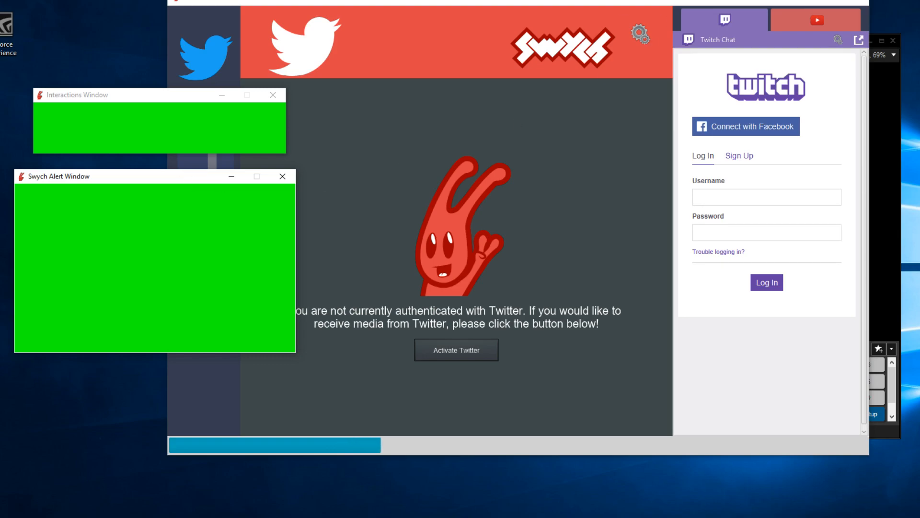
drag(643, 3, 691, 6)
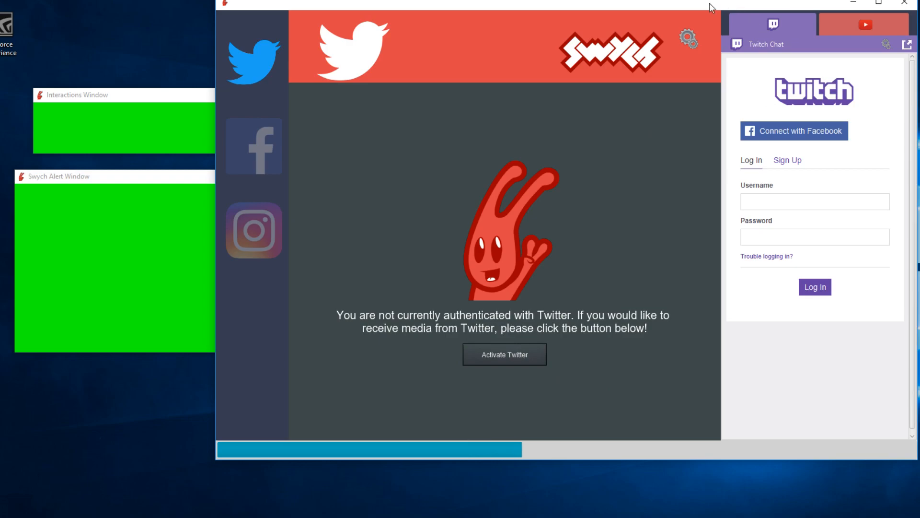
Review the General and Twitter options in the Swych settings and return to the Twitter page
click(692, 36)
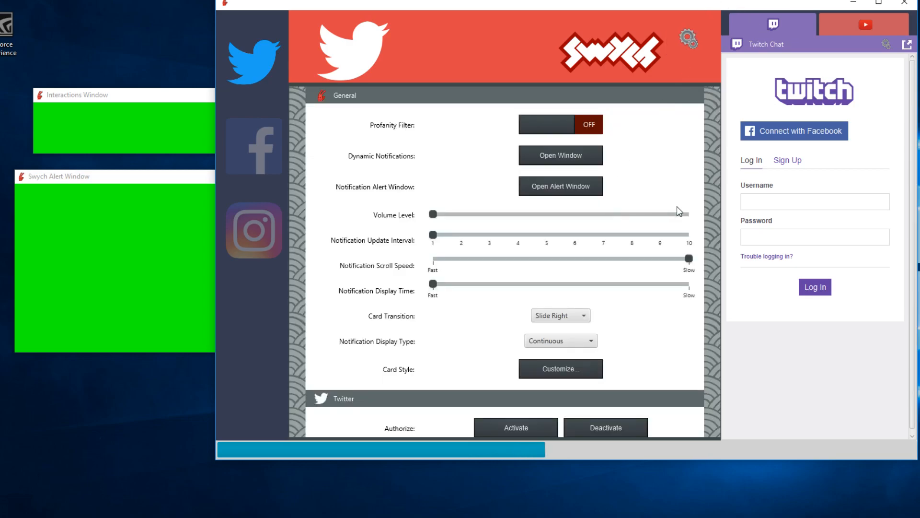
scroll(678, 208, down, 1)
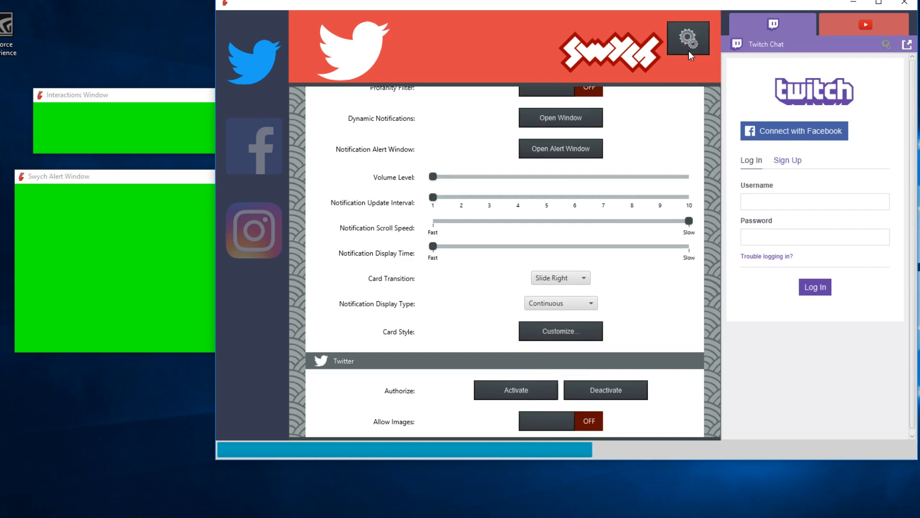
click(689, 38)
Start the Twitter activation in Swych and reposition the account authorization window
click(494, 356)
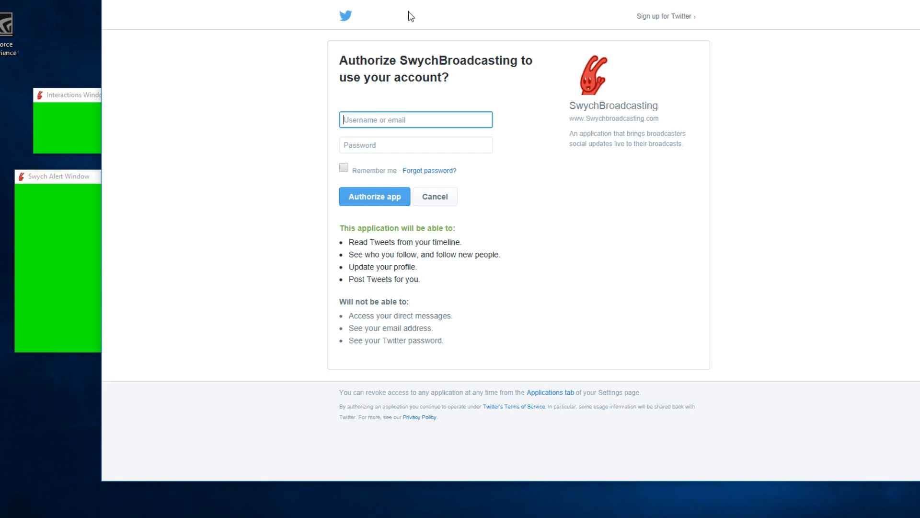
drag(462, 9, 446, 123)
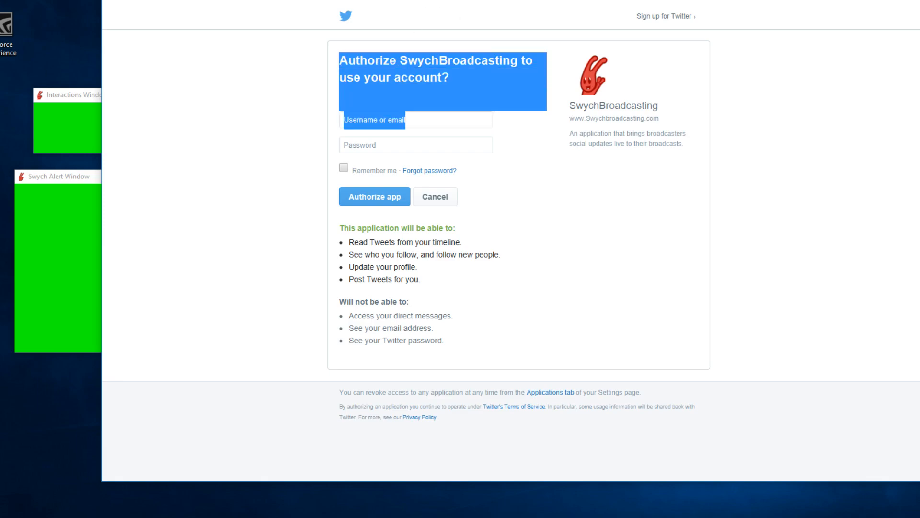
drag(796, 5, 639, 48)
drag(428, 6, 213, 38)
drag(176, 7, 334, 84)
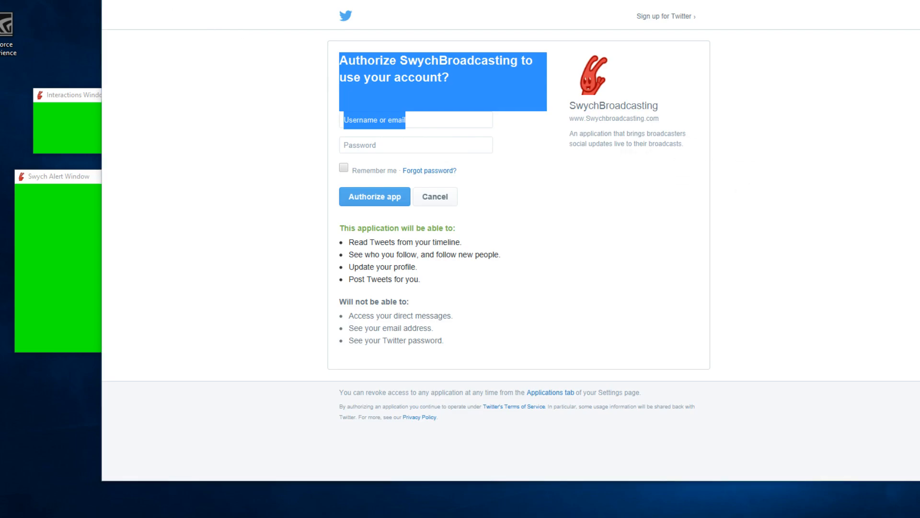
drag(405, 2, 0, 54)
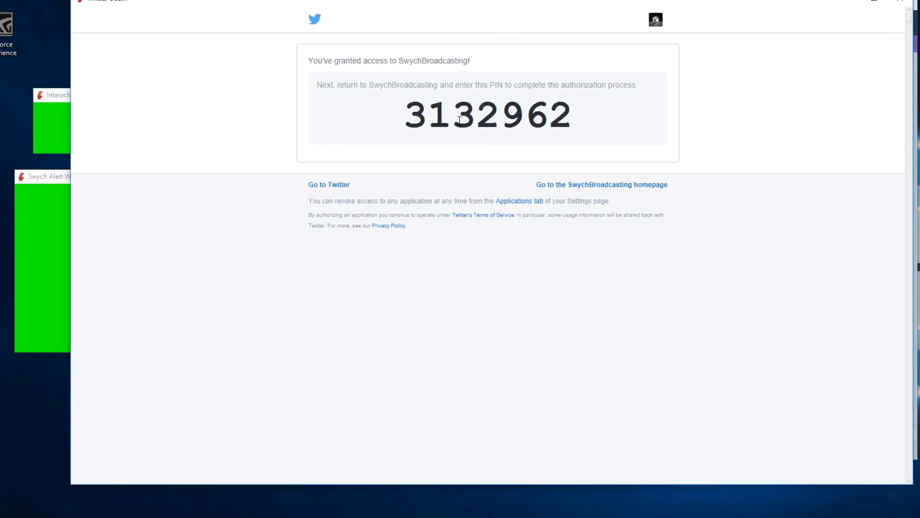
Copy the generated Twitter authorization PIN, close the authorization window, and submit the PIN in the Twitter Pin Authentication dialog
drag(575, 114, 442, 106)
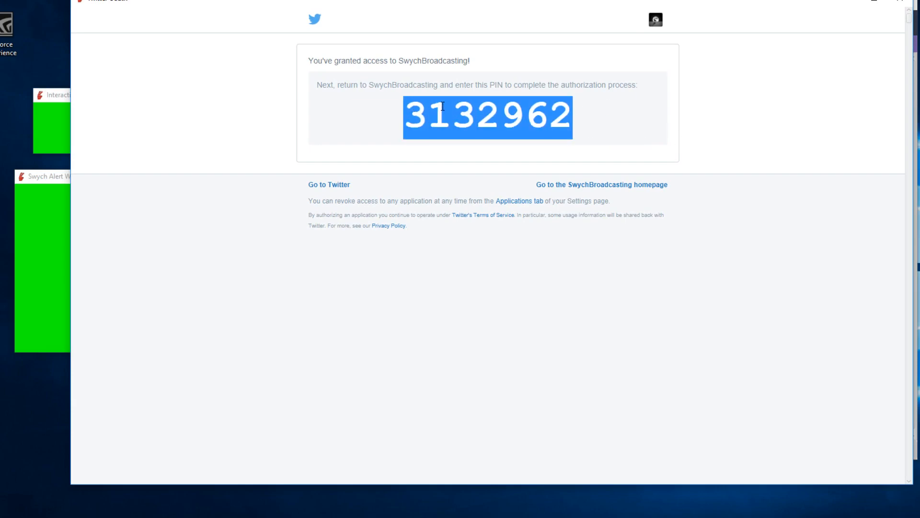
click(463, 115)
click(903, 6)
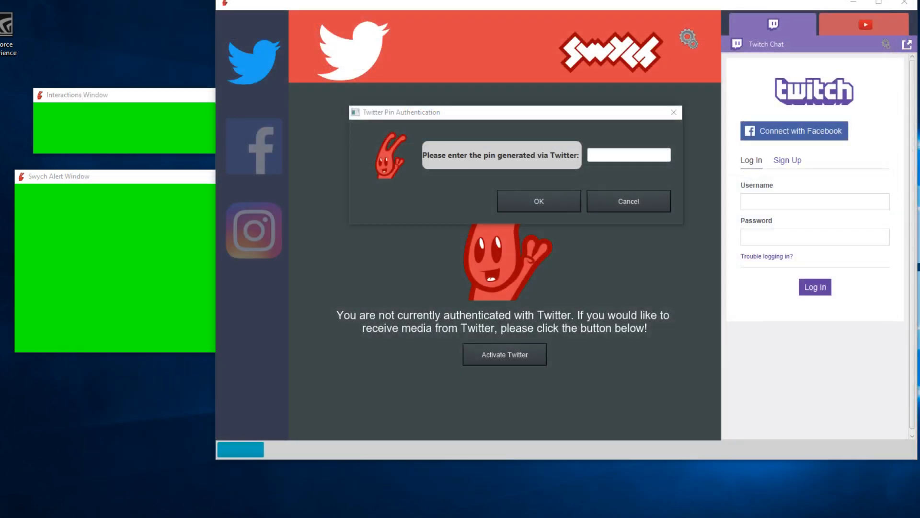
click(614, 157)
right_click(614, 158)
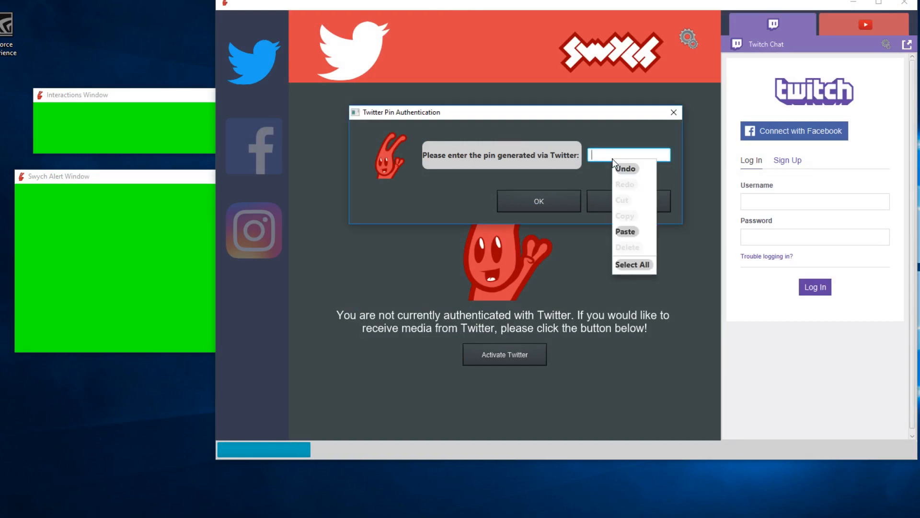
click(626, 232)
click(556, 206)
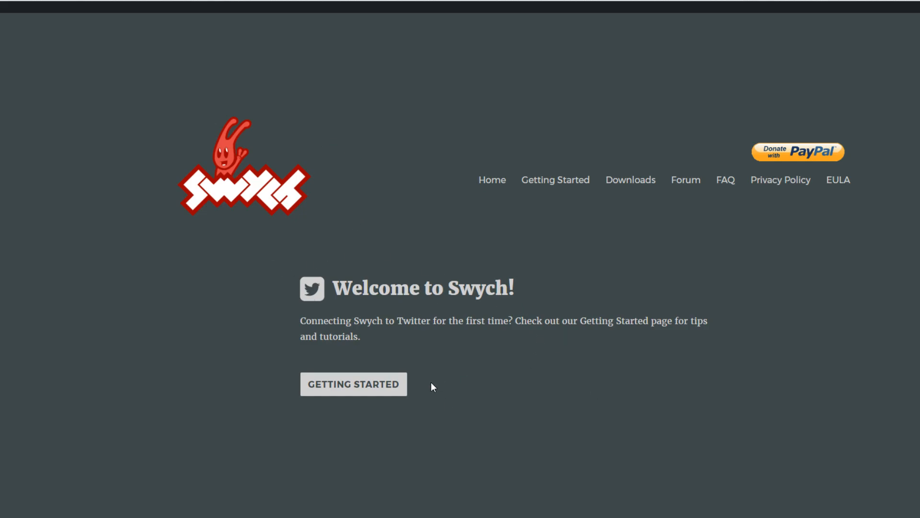
Browse the Getting Started page's Twitch Chat and Twitter instructions on the Swych website and open the Forum
click(390, 384)
scroll(479, 312, down, 3)
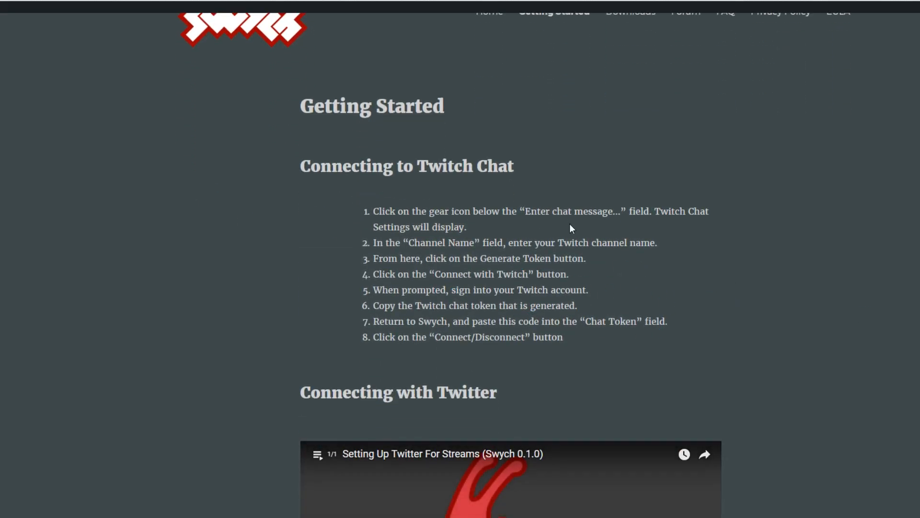
scroll(575, 213, up, 3)
scroll(580, 398, down, 6)
scroll(721, 285, up, 6)
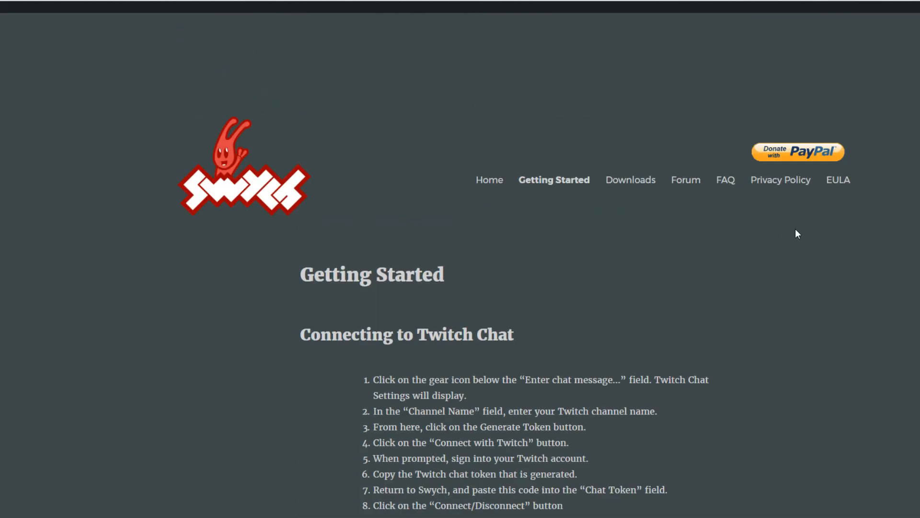
click(695, 181)
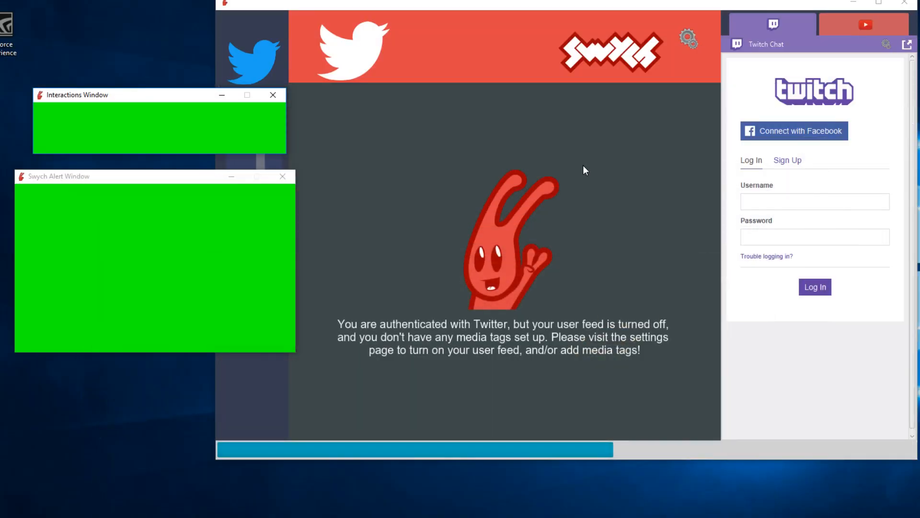
Switch to XSplit Broadcaster, add a screen capture of the Interactions Window to the Tweet Setup scene, and shrink it into the canvas's bottom-right corner
key(alt+Tab)
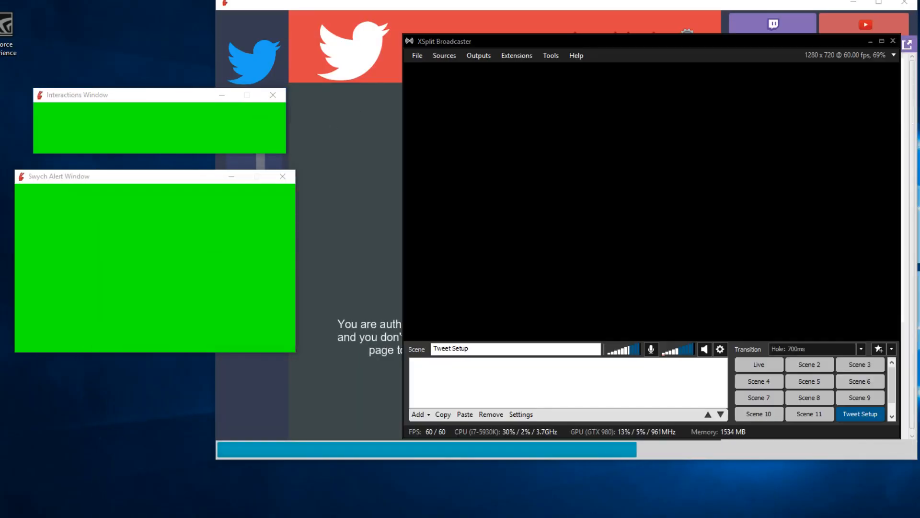
drag(640, 43, 699, 36)
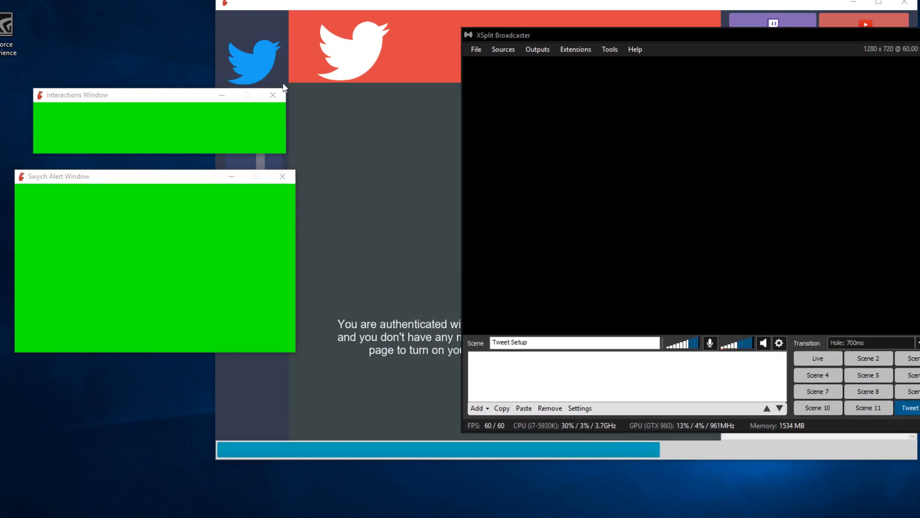
drag(166, 96, 314, 101)
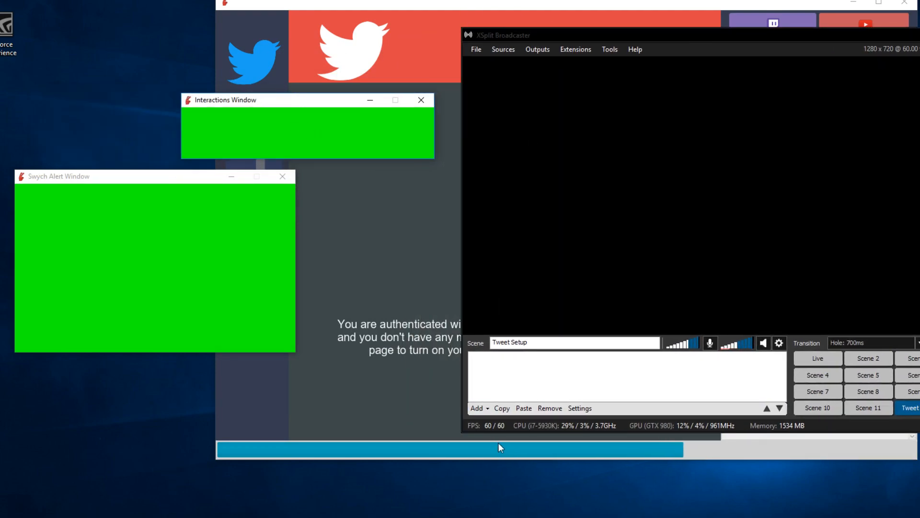
click(481, 411)
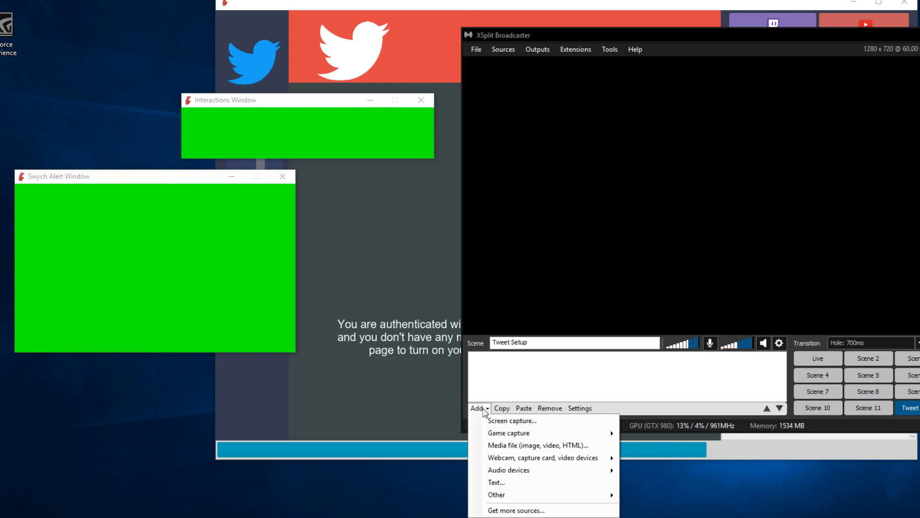
click(511, 420)
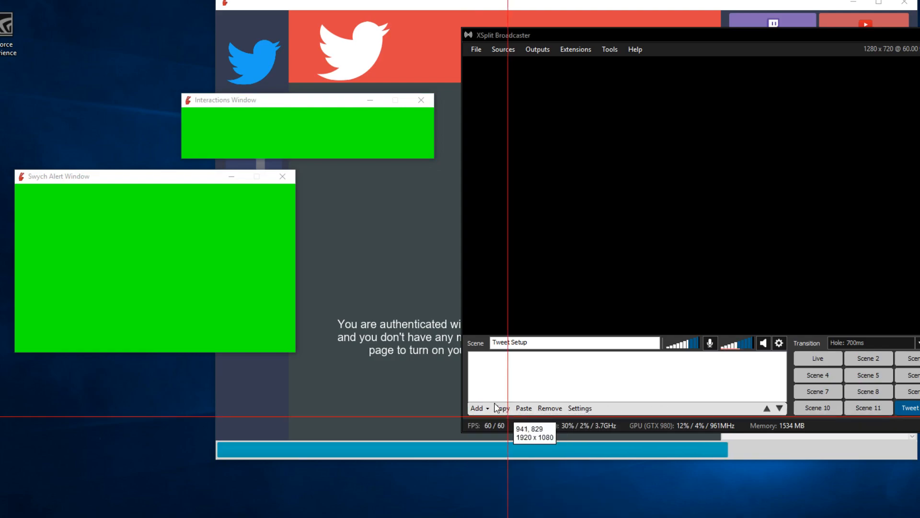
click(315, 132)
drag(842, 269, 841, 302)
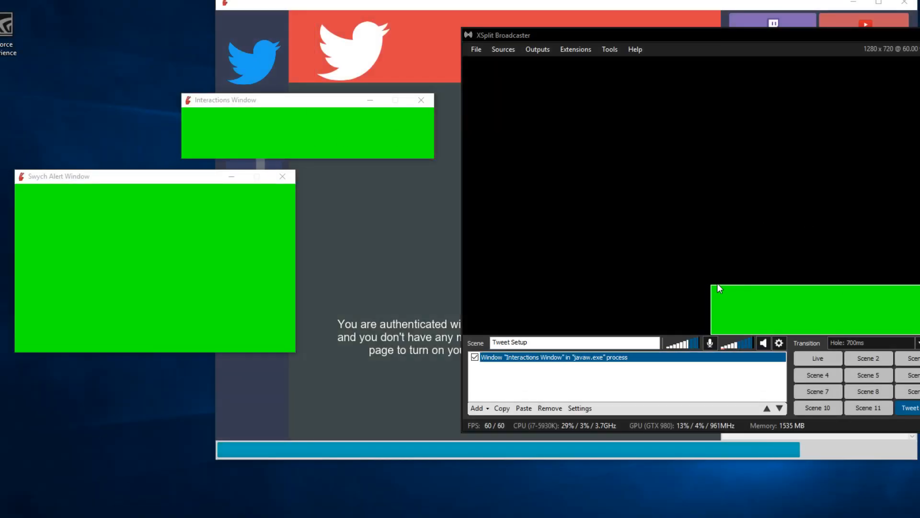
drag(711, 286, 765, 300)
Move the Swych Alert Window clear of XSplit and add it to the Tweet Setup scene as a screen capture
click(170, 185)
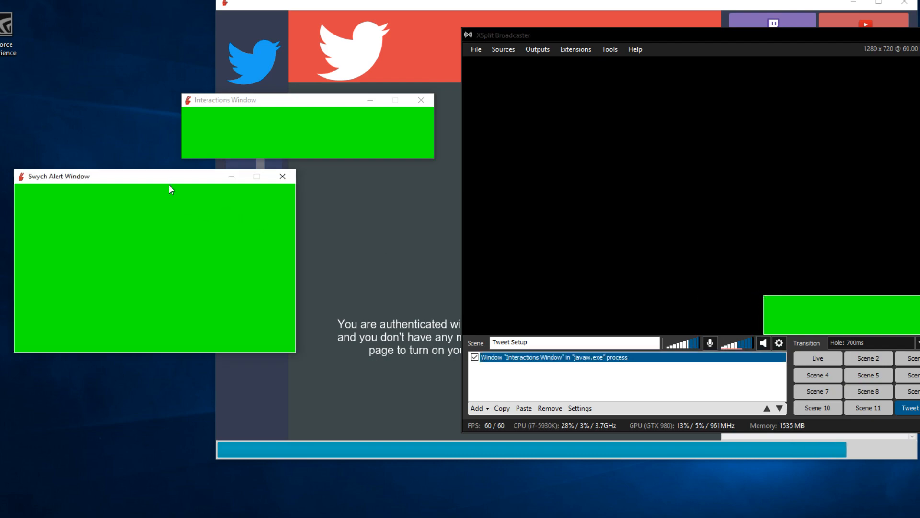
drag(144, 176, 307, 146)
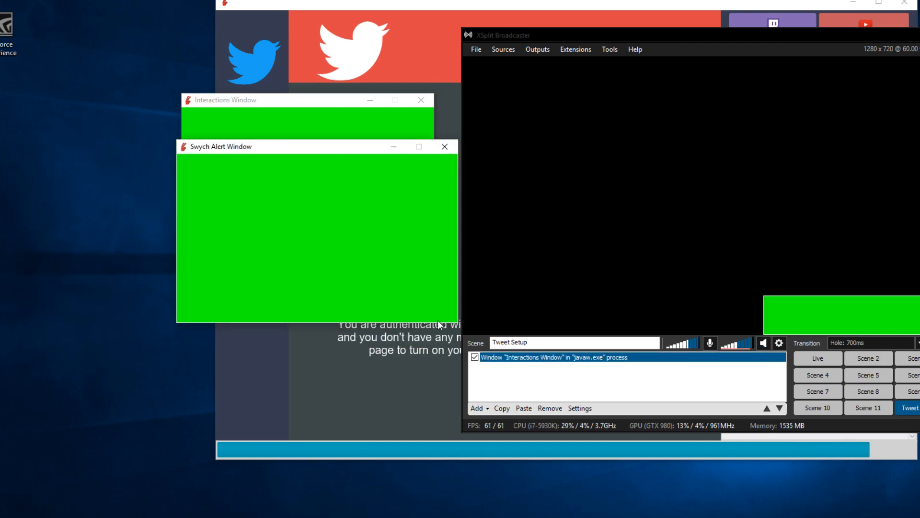
click(477, 411)
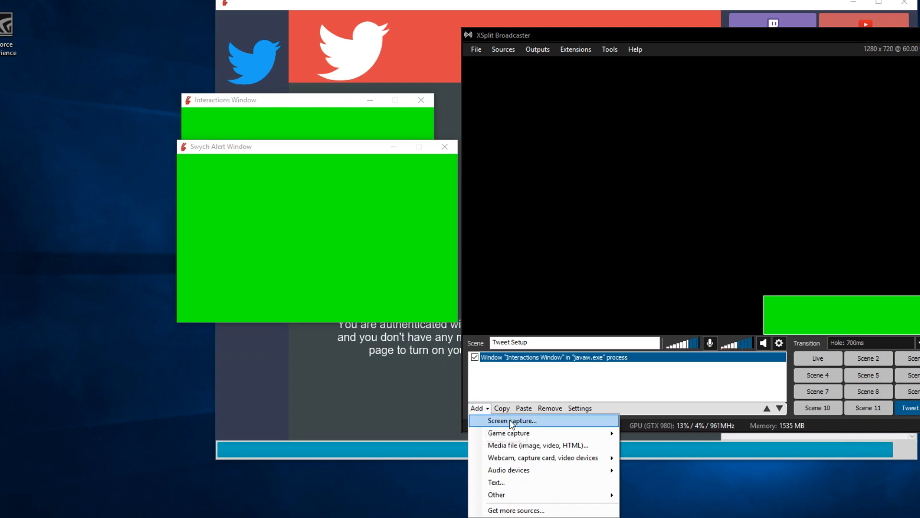
click(510, 419)
click(349, 220)
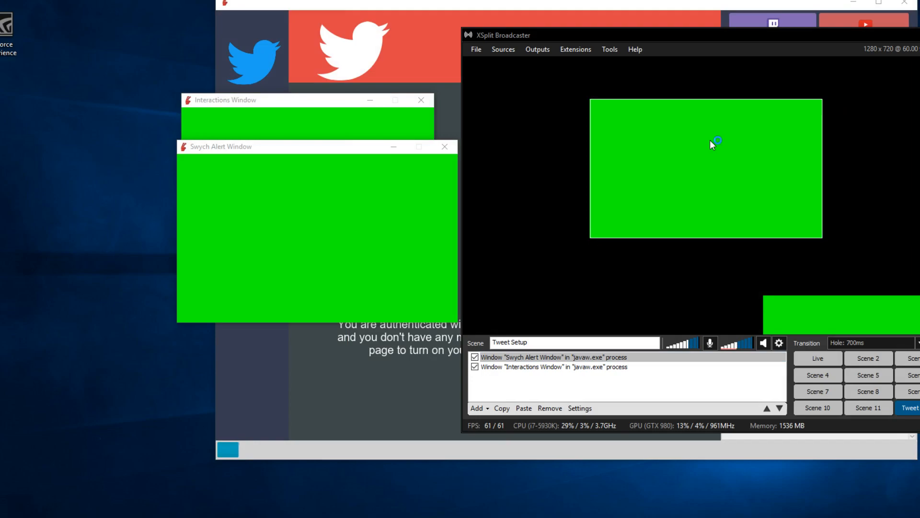
Apply Chroma Key with the green key color to the Swych Alert Window source and Chroma Key to the Interactions Window source
right_click(710, 140)
click(726, 154)
click(758, 155)
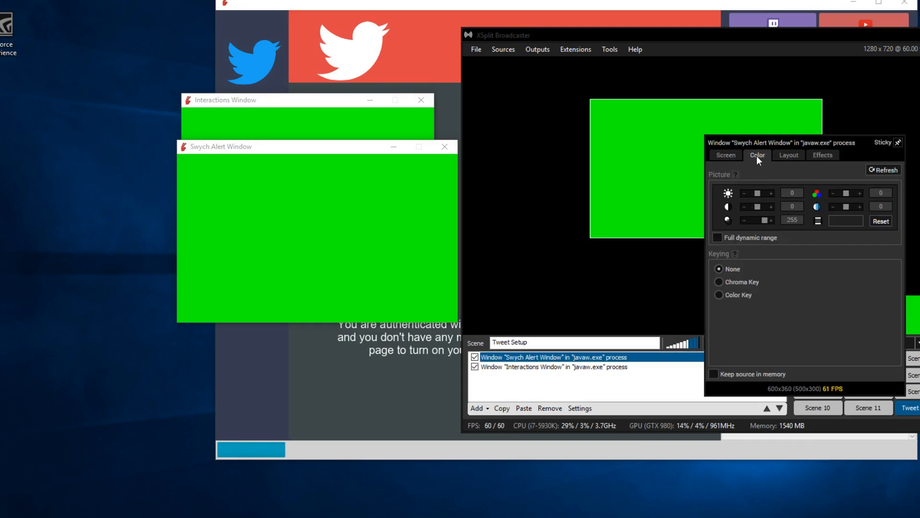
click(719, 294)
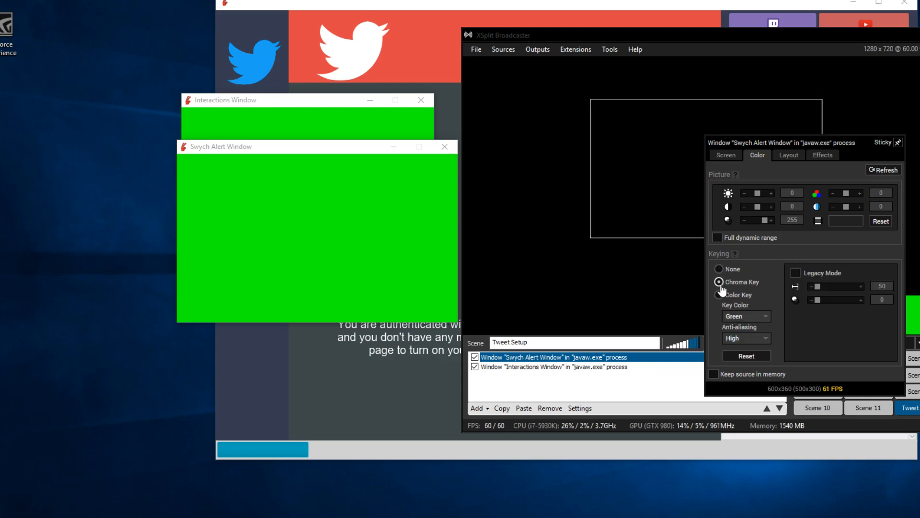
right_click(821, 301)
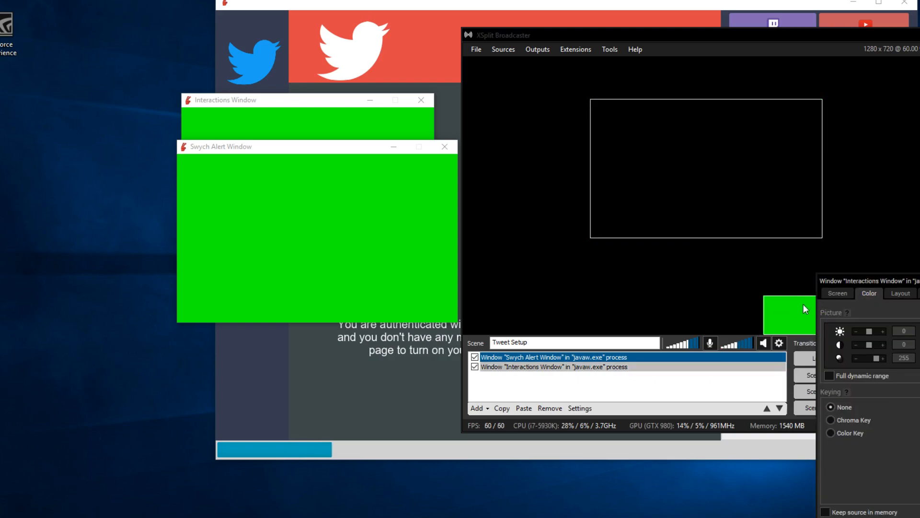
click(830, 420)
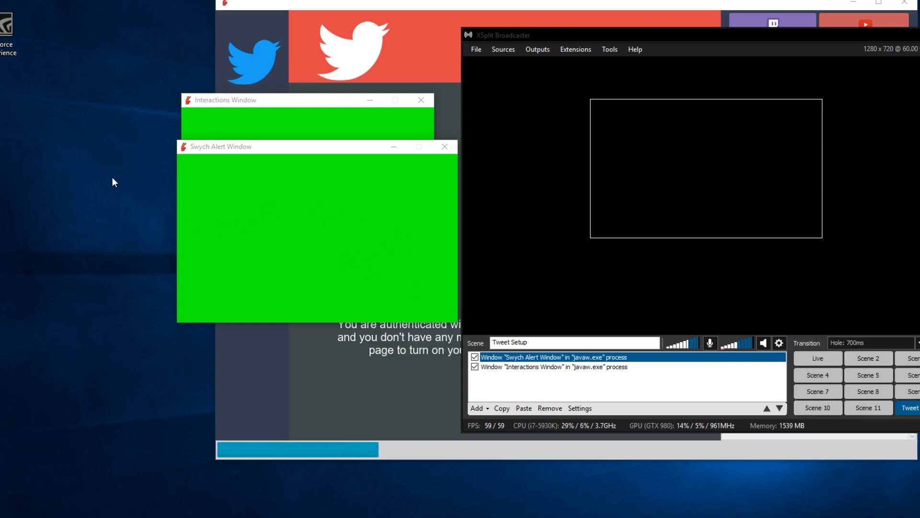
Move the Interactions Window clear of the Swych Alert Window, switch to Swych, and enable the Profanity Filter in its general settings
drag(324, 101, 299, 79)
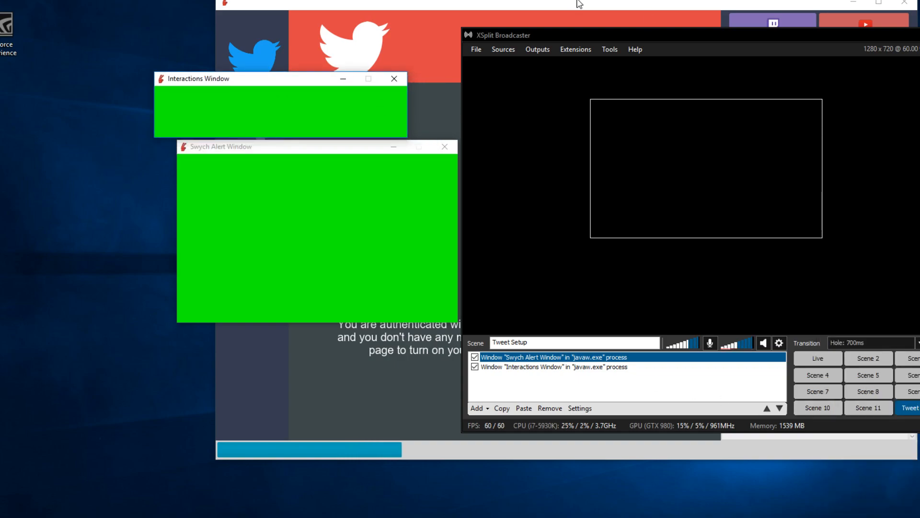
click(747, 20)
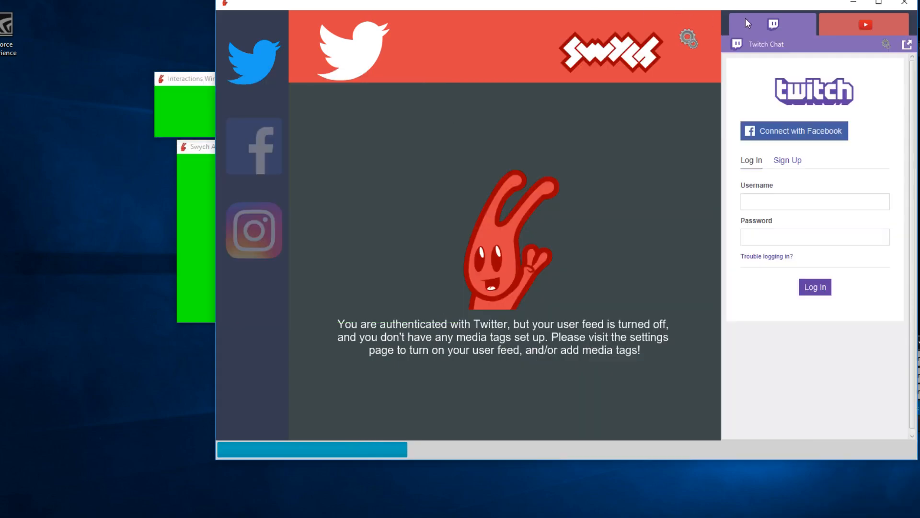
click(697, 38)
scroll(583, 277, up, 1)
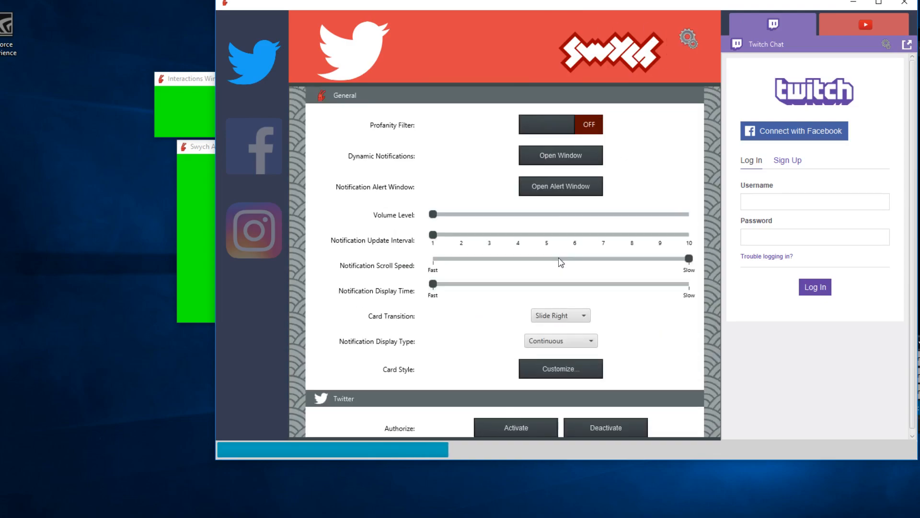
click(559, 121)
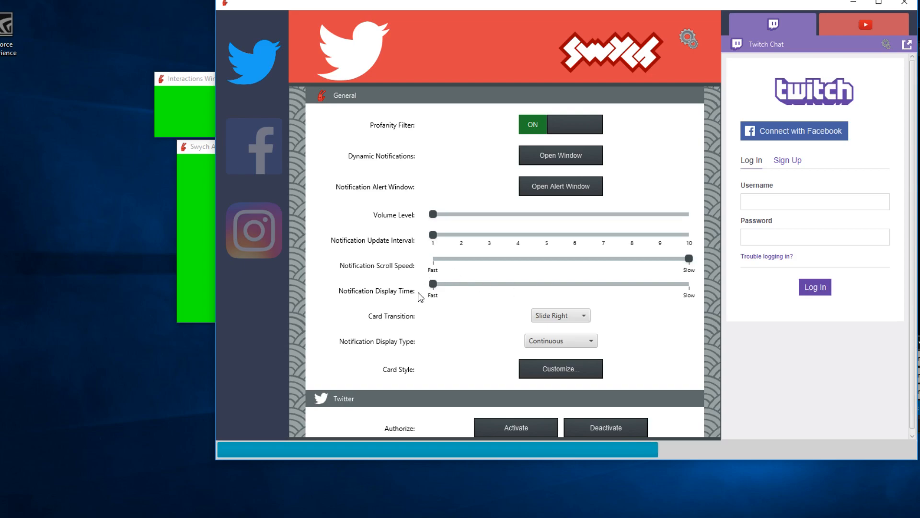
Examine the general notification settings and the available Card Transition options
scroll(587, 296, down, 2)
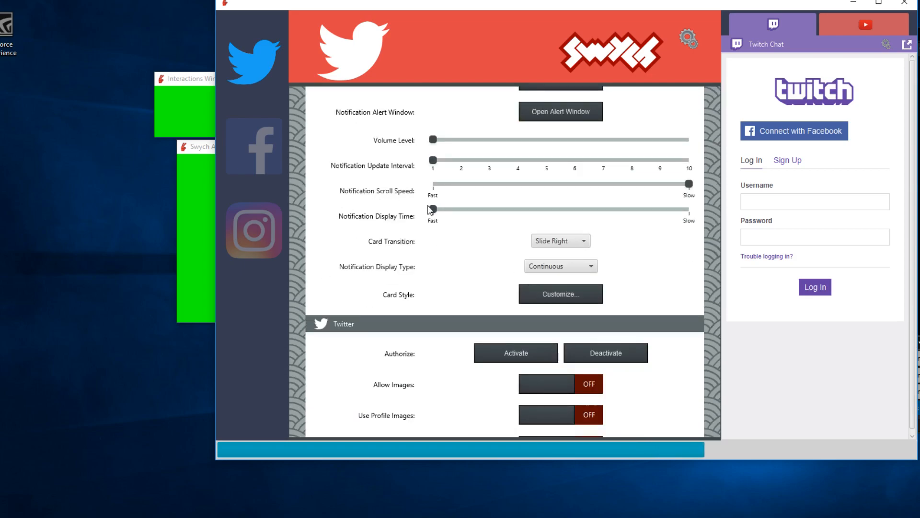
click(580, 241)
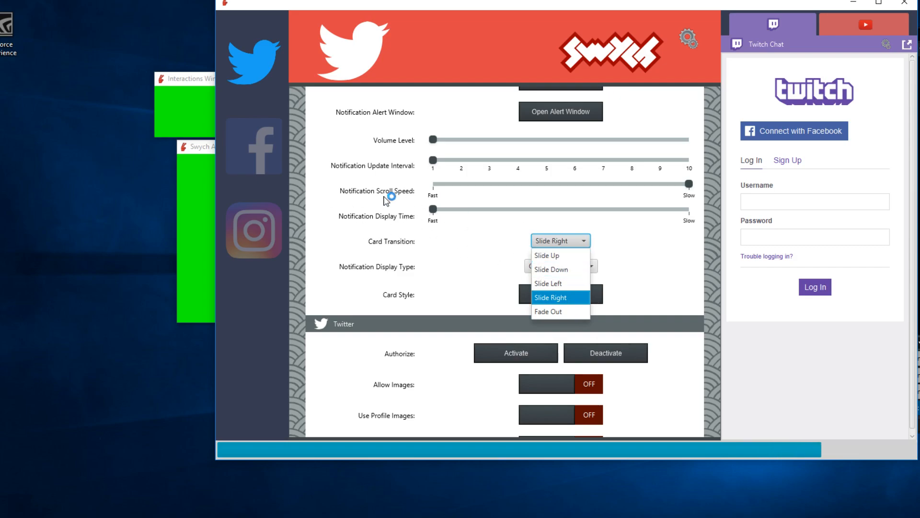
click(482, 274)
Enable Allow Images, Use Profile Images and the User Feed in the Twitter settings, and set Number of Tweets to 10
scroll(497, 252, down, 3)
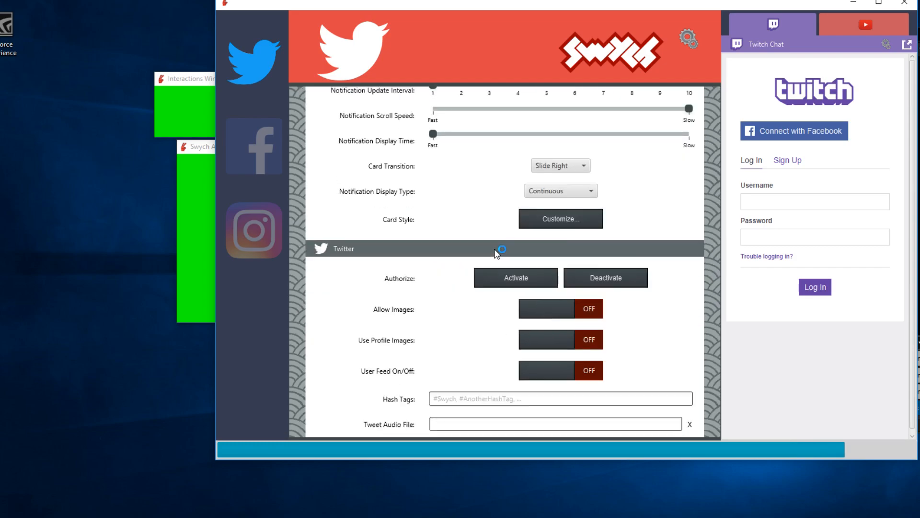
click(546, 310)
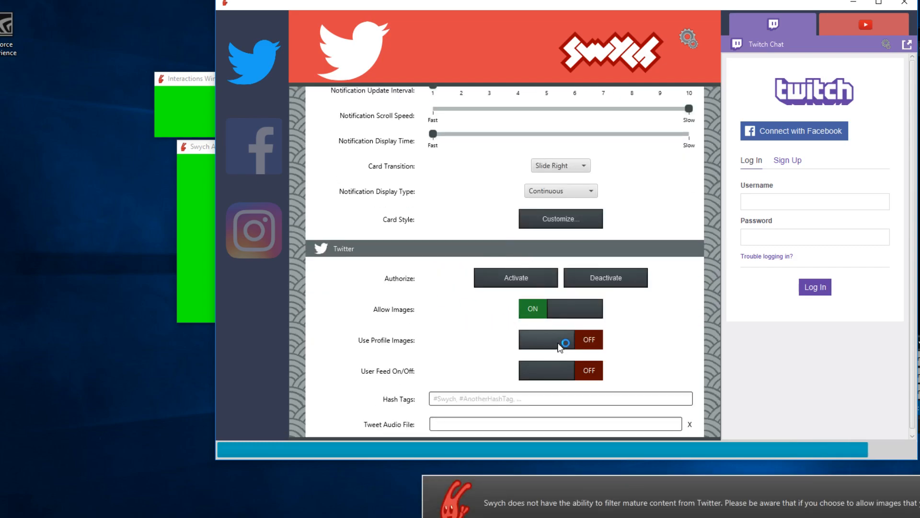
scroll(549, 345, down, 3)
click(564, 261)
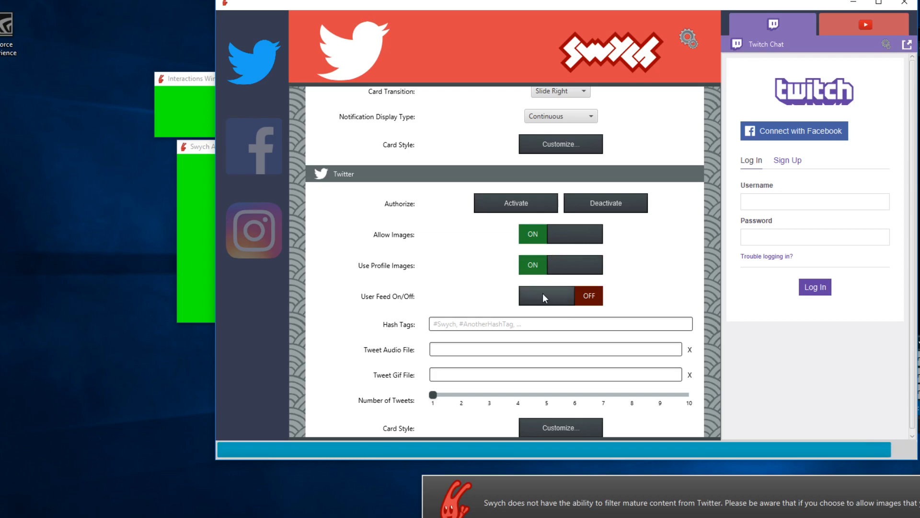
click(544, 293)
scroll(501, 291, down, 1)
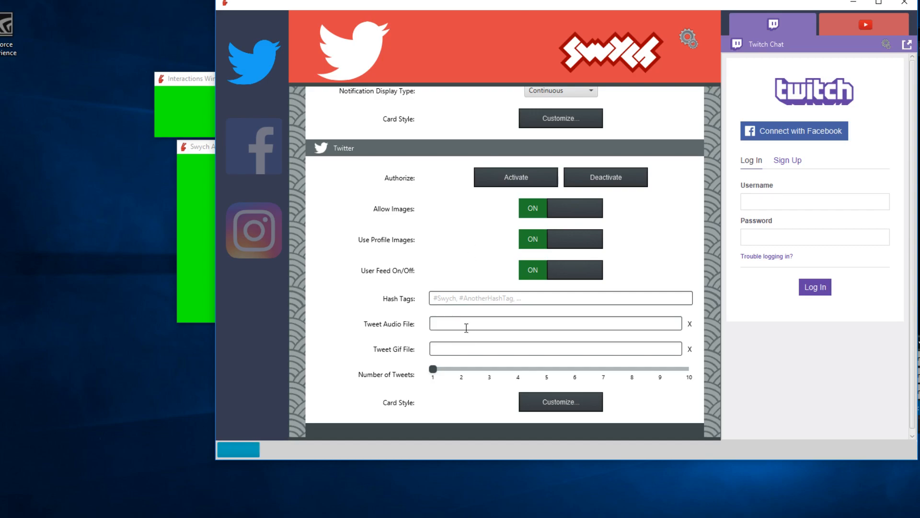
drag(434, 370, 696, 384)
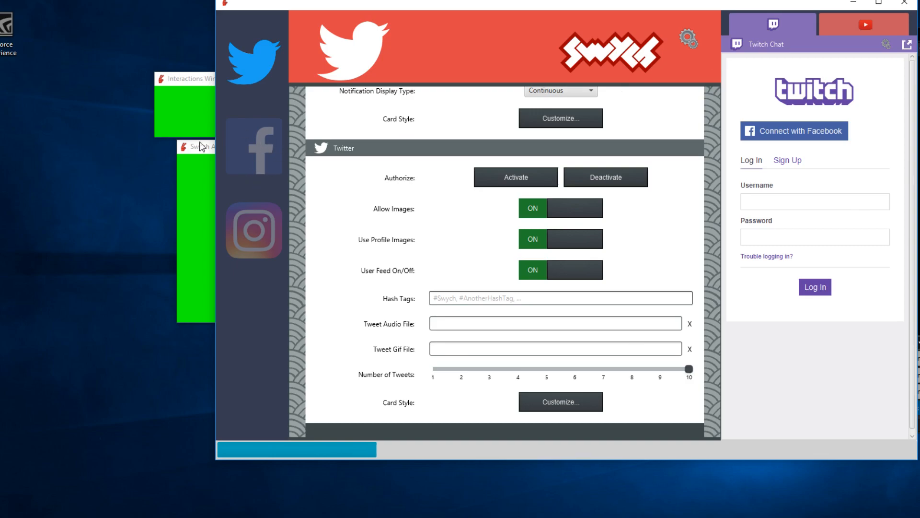
Move the main Swych window fully into view, look at the Instagram page, and return to the Twitter feed with the settings closed
click(254, 230)
click(254, 146)
click(250, 85)
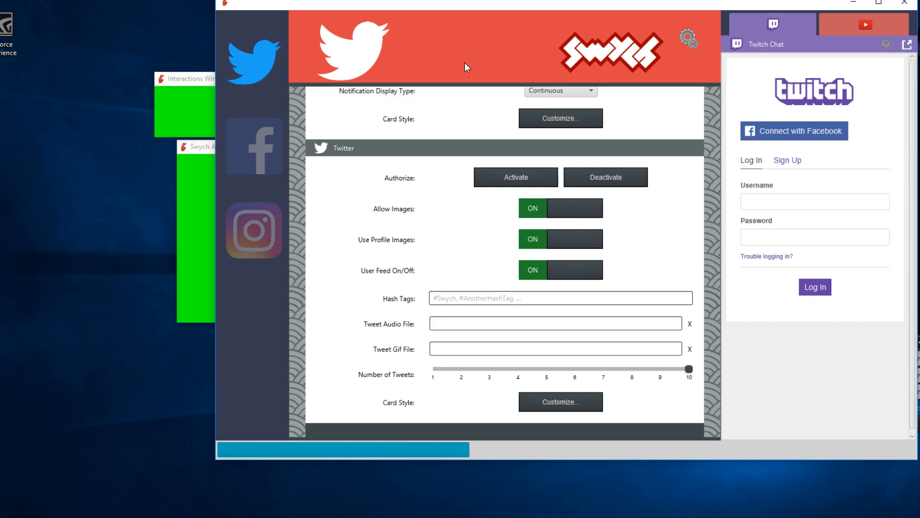
drag(643, 3, 542, 33)
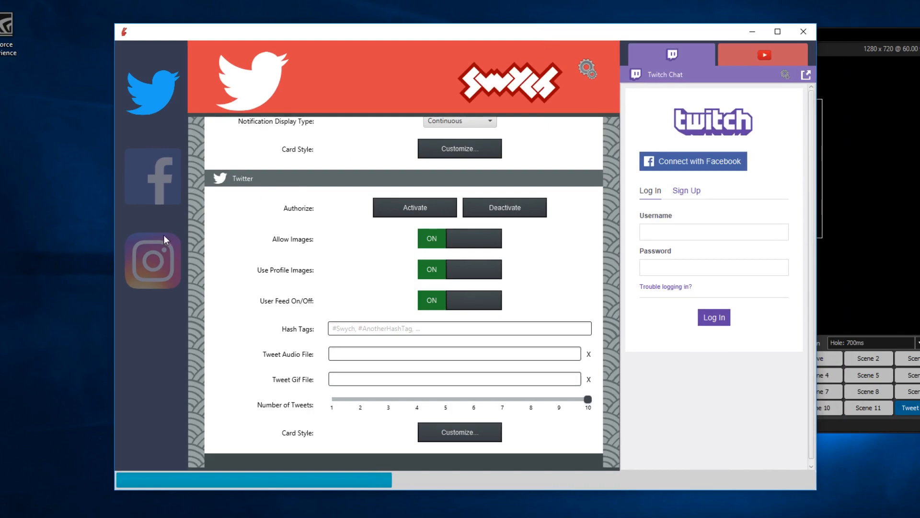
click(164, 235)
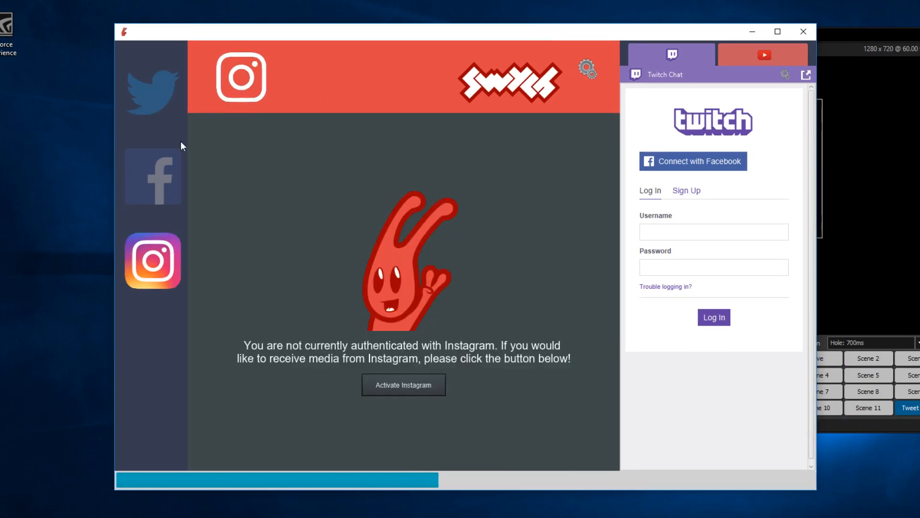
click(170, 107)
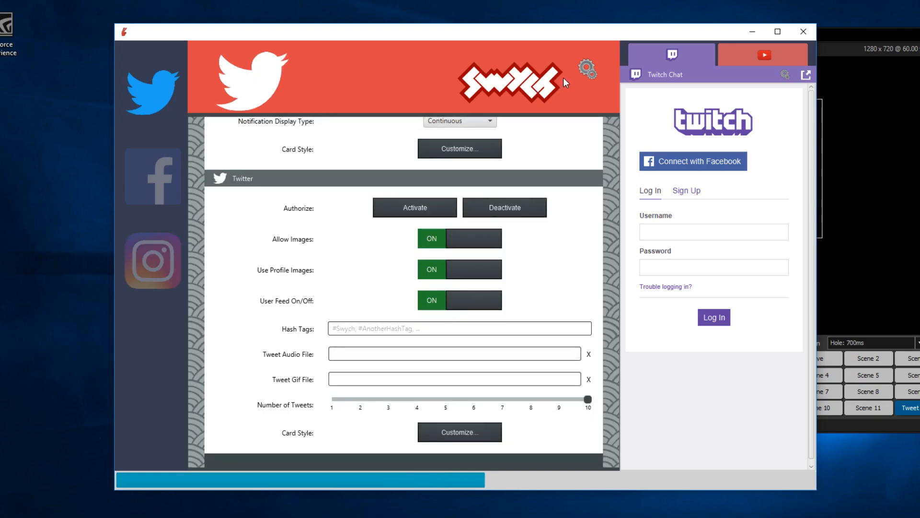
click(582, 69)
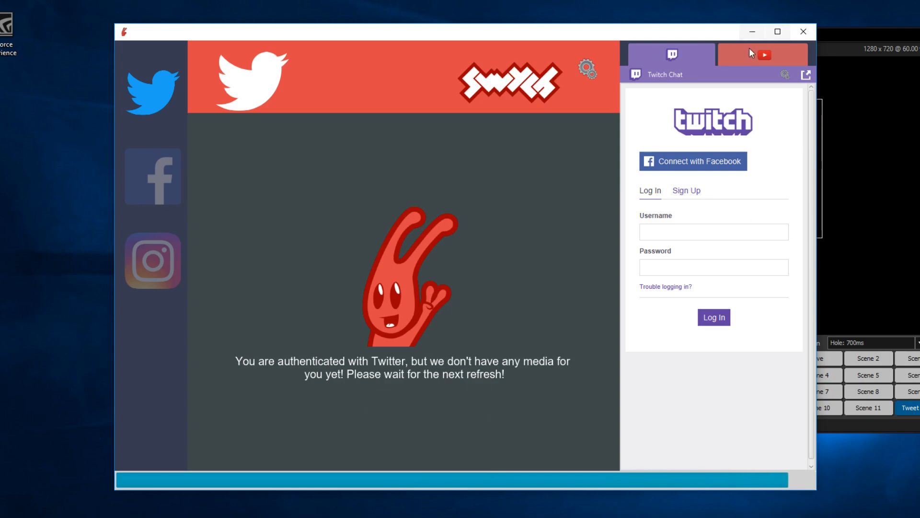
Move XSplit Broadcaster aside to compare its preview with the Twitter feed, and return to Swych to review the settings
drag(852, 33, 917, 0)
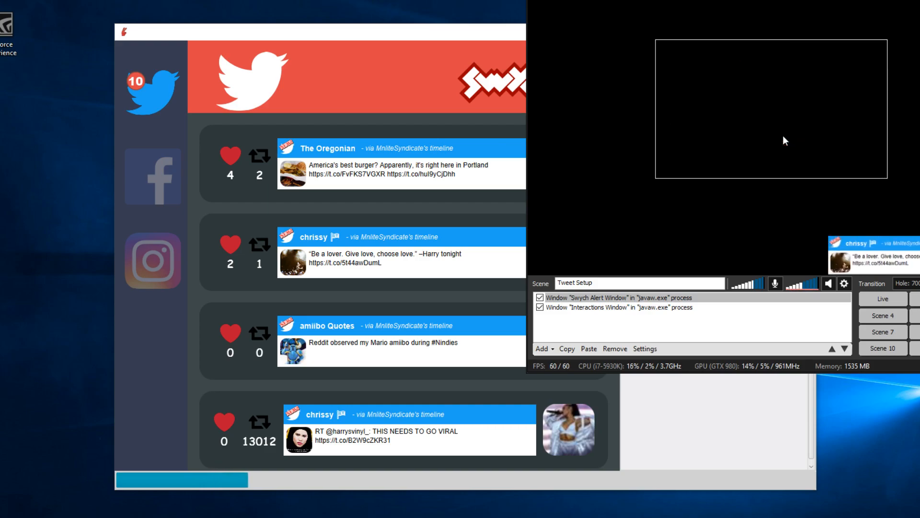
click(783, 137)
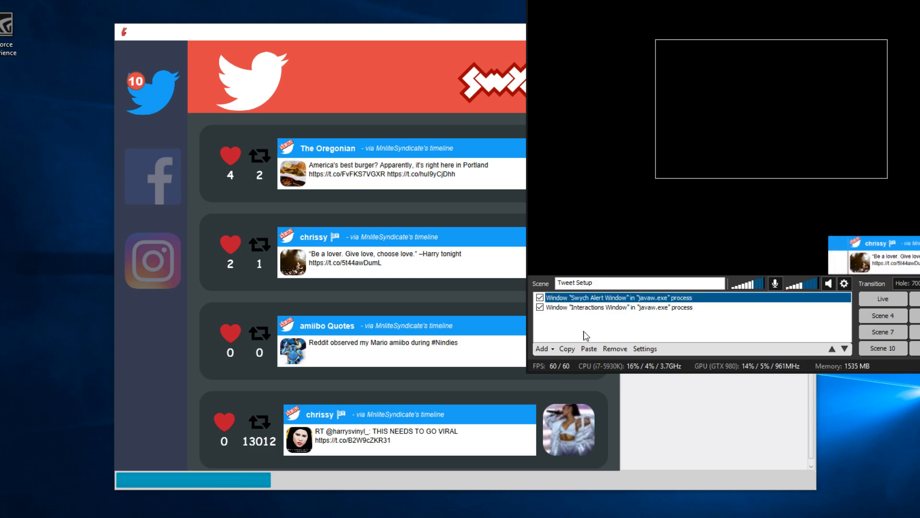
click(485, 33)
click(589, 72)
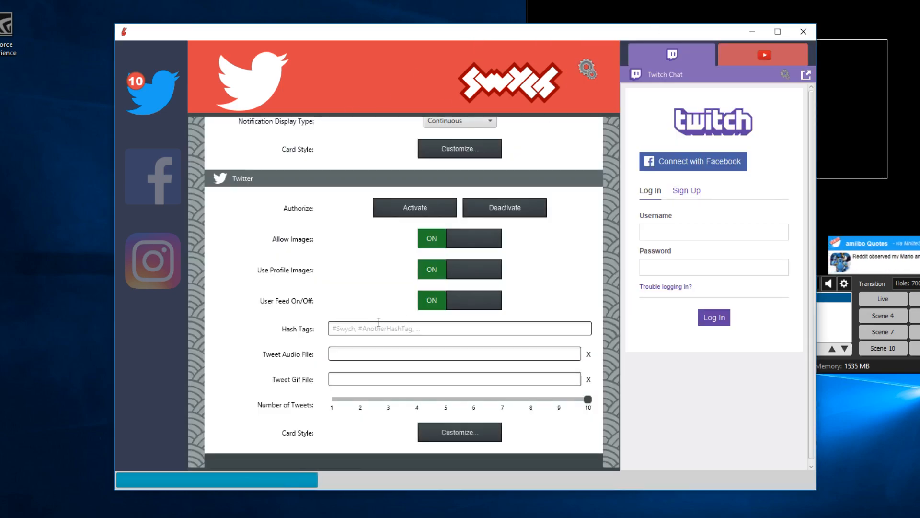
scroll(360, 269, up, 5)
scroll(382, 275, down, 5)
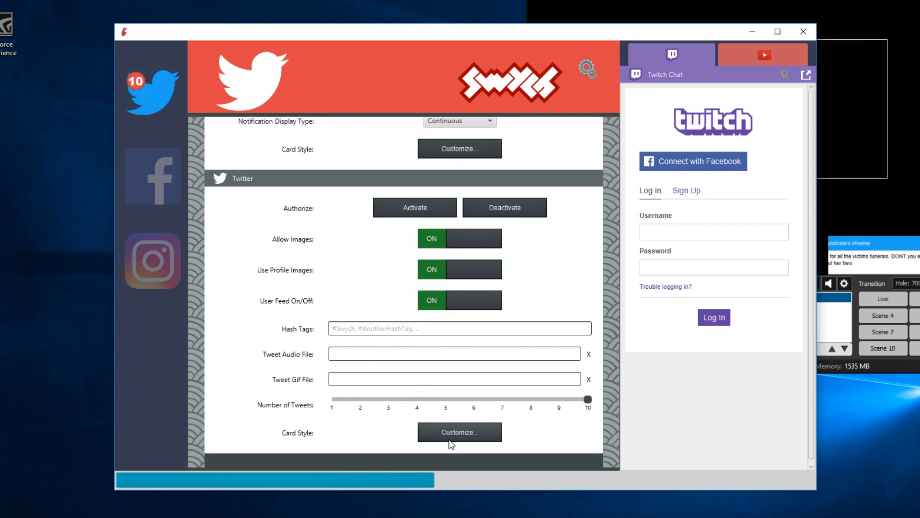
Try a Twitter card style with message text color #1a3399, message background color #663366 and the maximum image corner radius
click(462, 428)
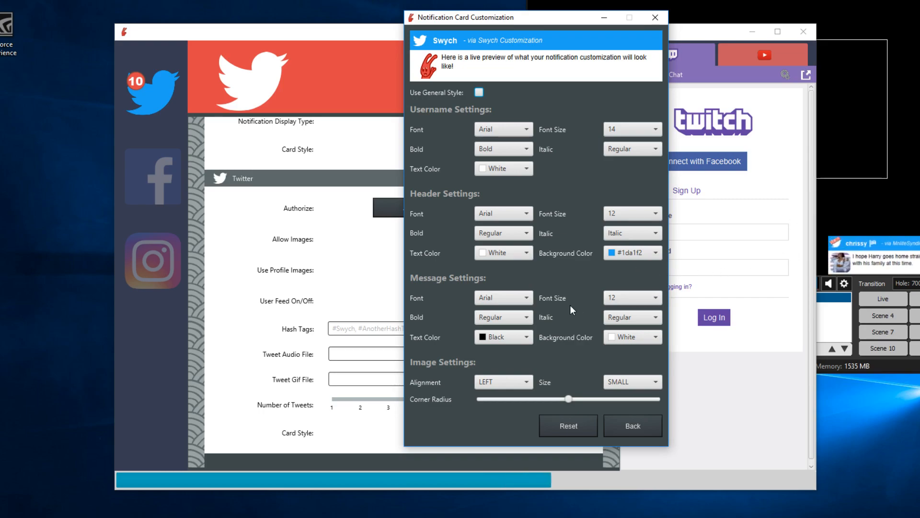
click(506, 337)
click(484, 365)
click(655, 337)
click(627, 376)
drag(575, 401, 661, 406)
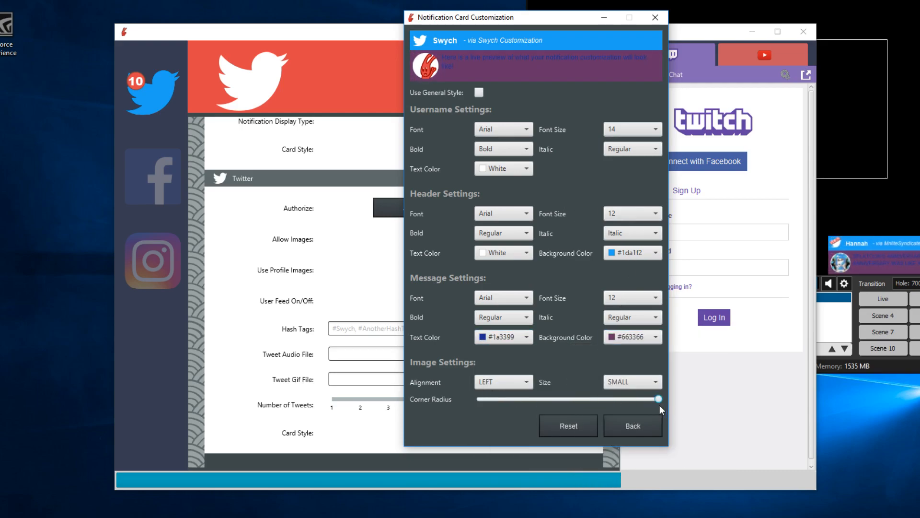
Try the LARGE image size and RIGHT image alignment in the Twitter notification card style
click(629, 380)
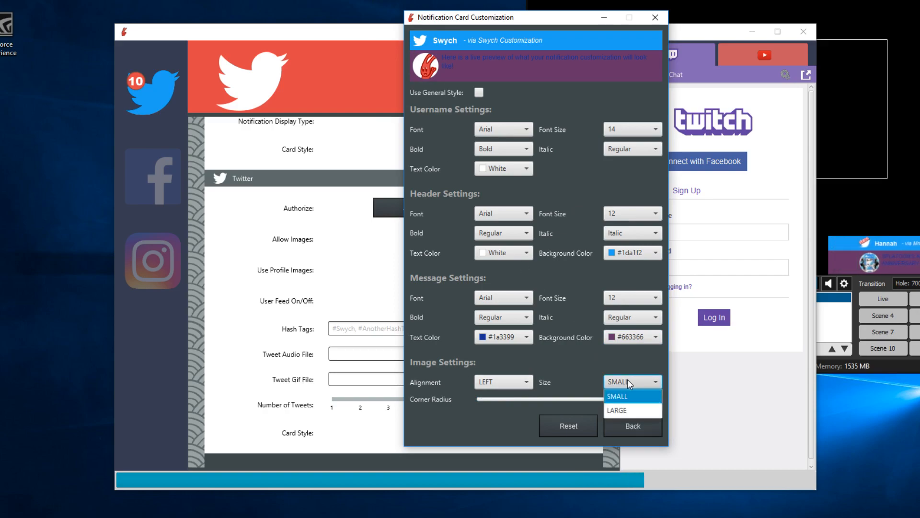
click(502, 384)
click(502, 411)
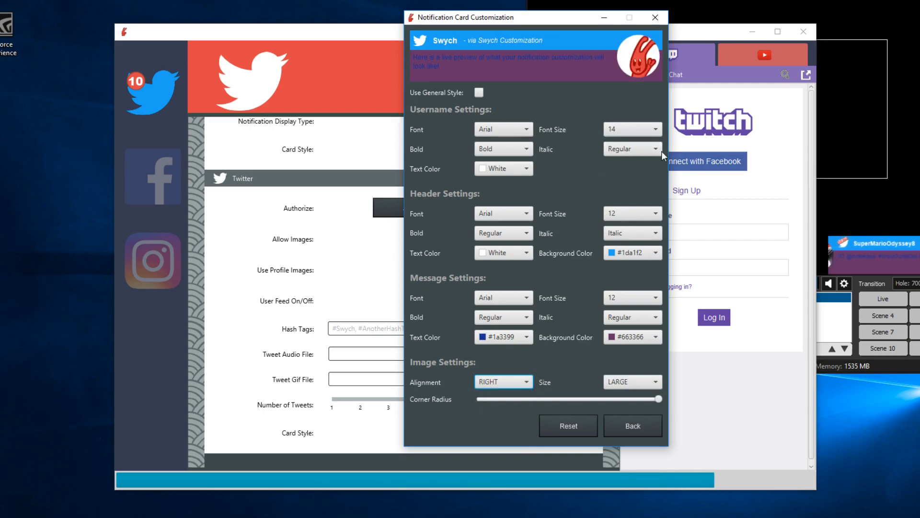
Reset the Twitter notification card customization and return to the settings page
click(573, 431)
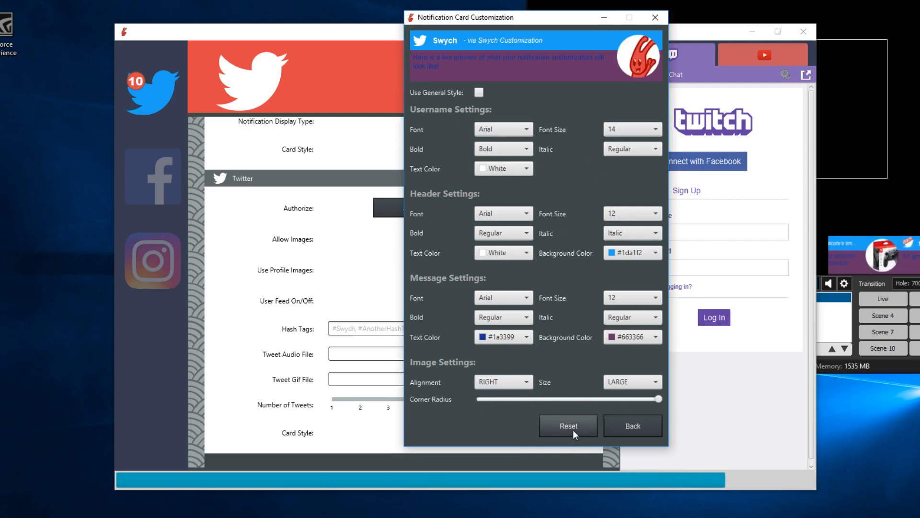
click(574, 430)
click(621, 425)
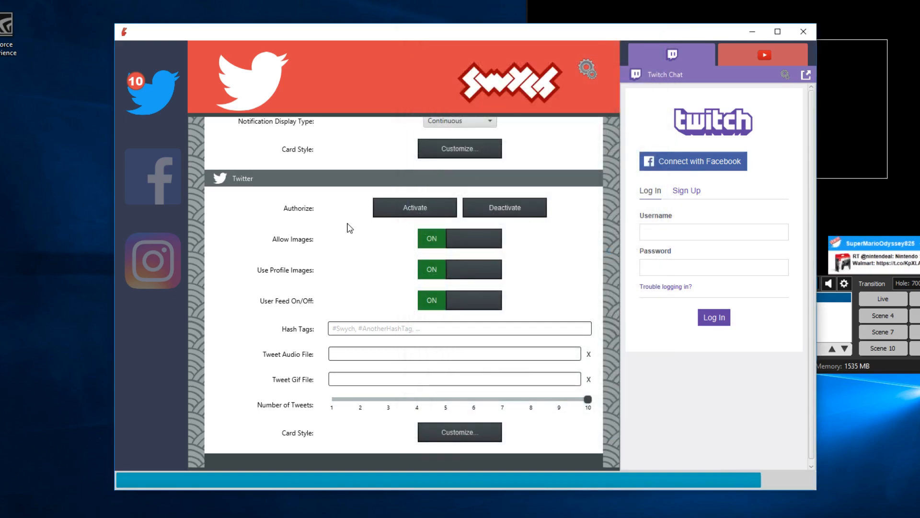
Enter "#yolo, cool" as the Twitter hash tags
scroll(356, 227, up, 1)
click(398, 366)
text(#3yo)
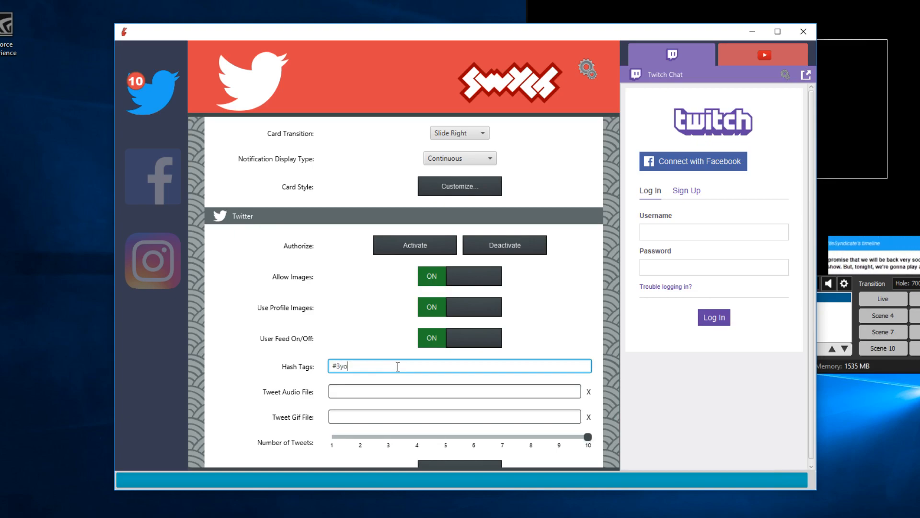
key(BackSpace)
key(BackSpace)
key(BackSpace)
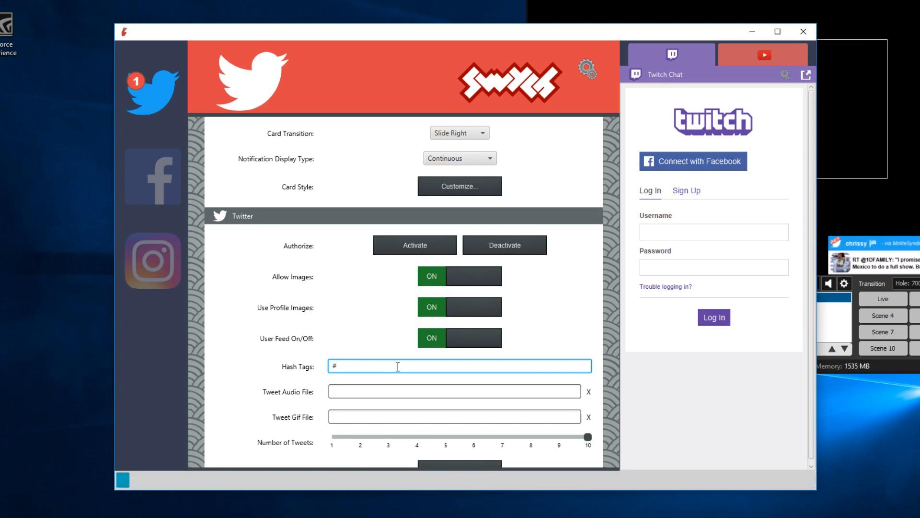
text(yolo, cool)
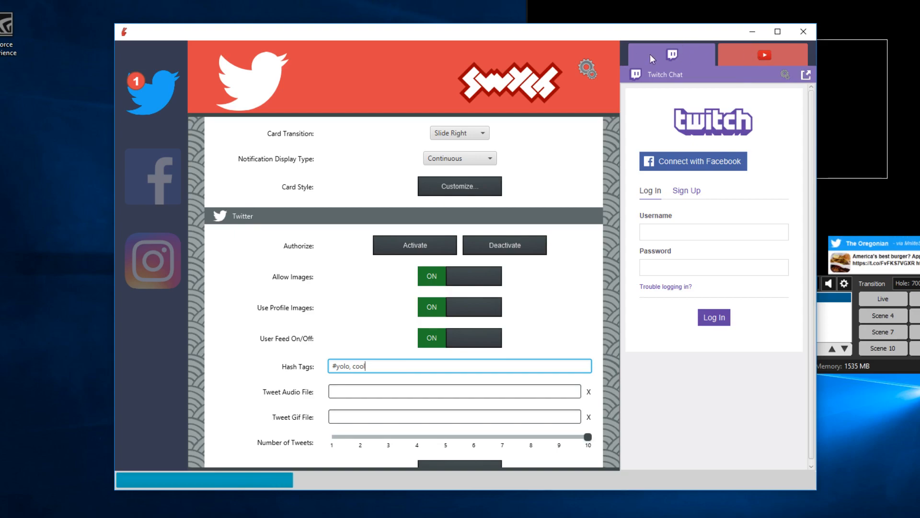
Check the YouTube and Twitch chat panes, and switch to XSplit Broadcaster to examine the tweet notifications in the Tweet Setup scene
click(721, 57)
click(677, 57)
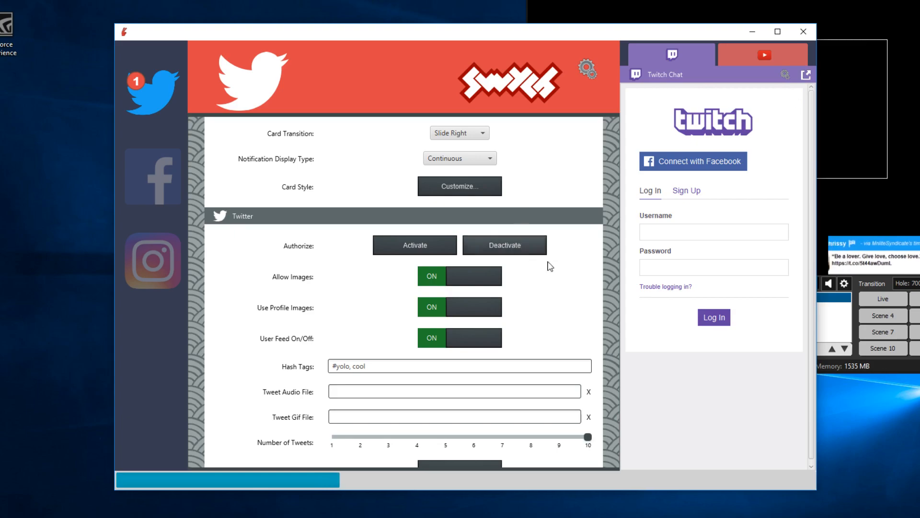
click(903, 144)
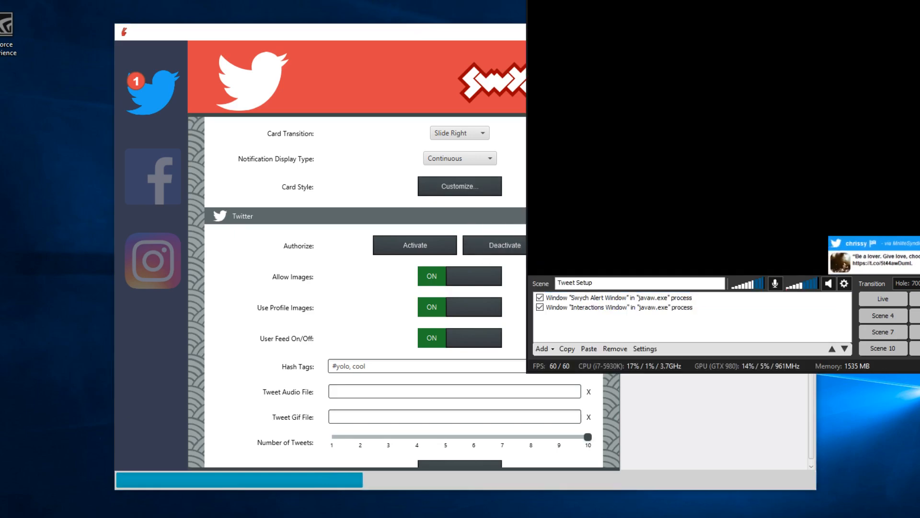
click(888, 269)
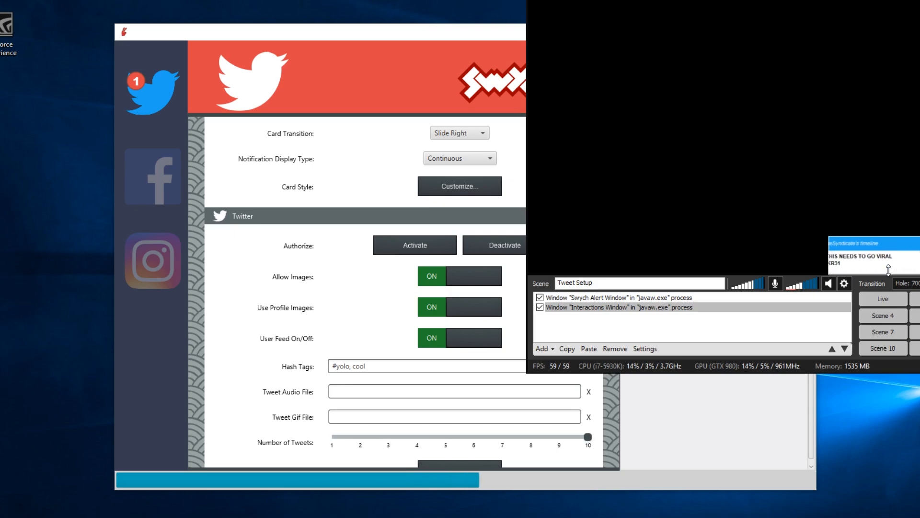
click(673, 324)
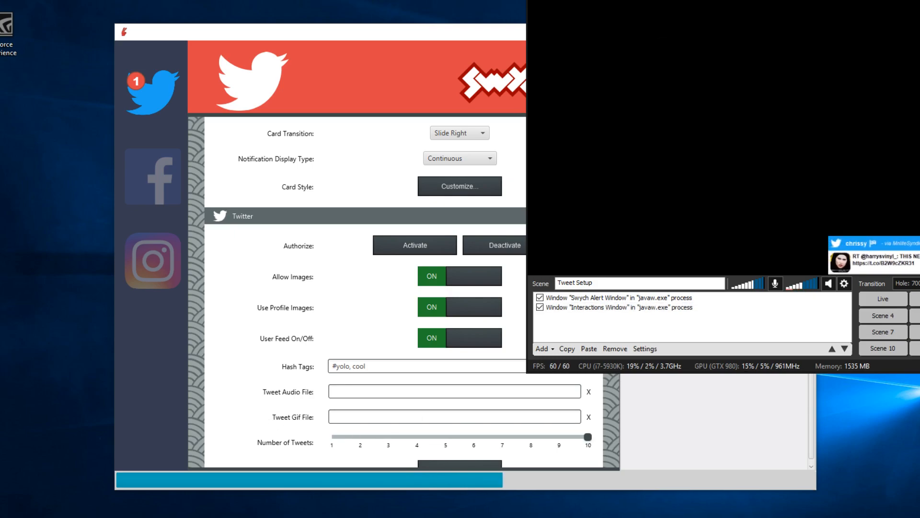